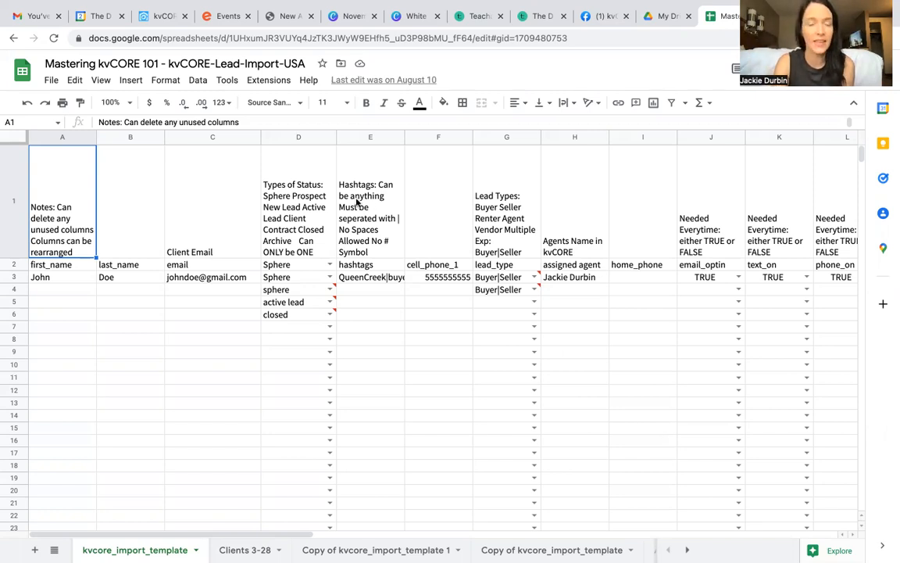
click(52, 81)
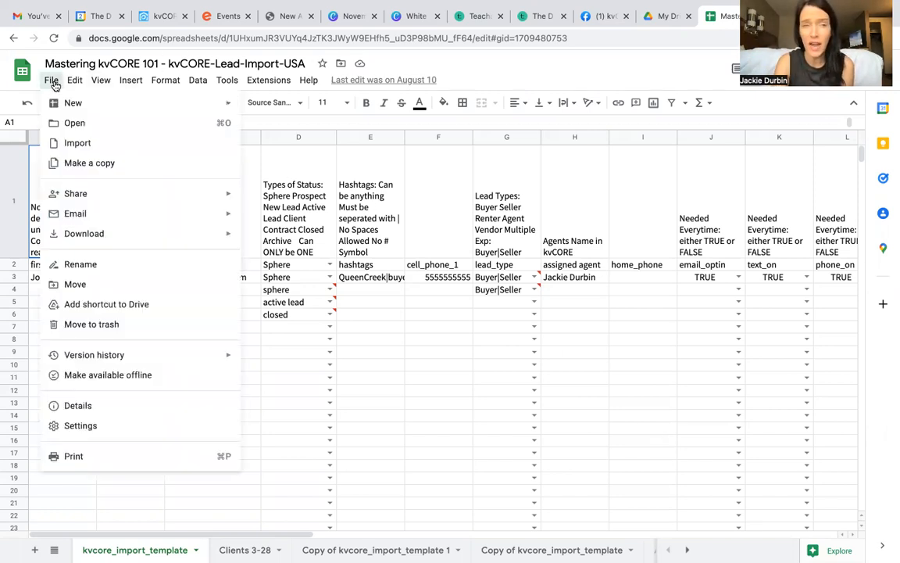
click(78, 165)
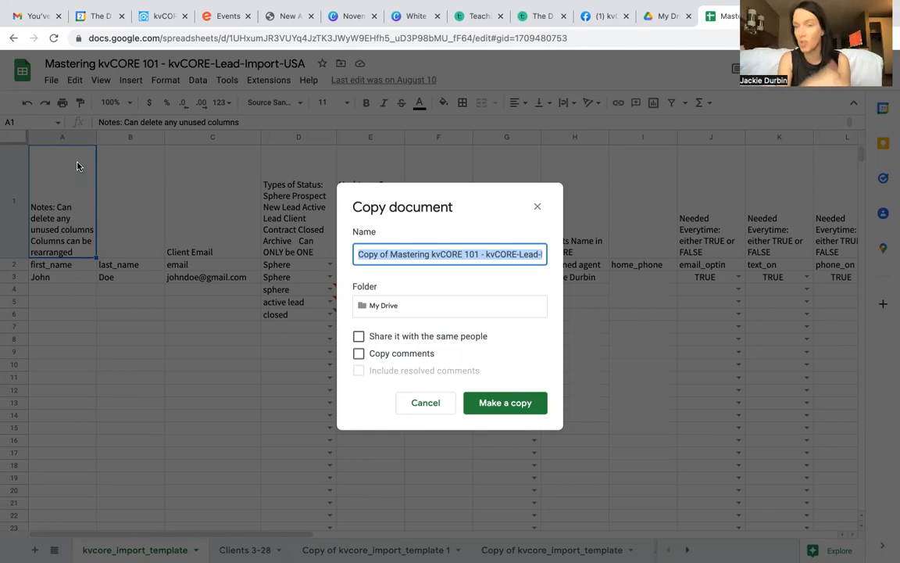
click(538, 209)
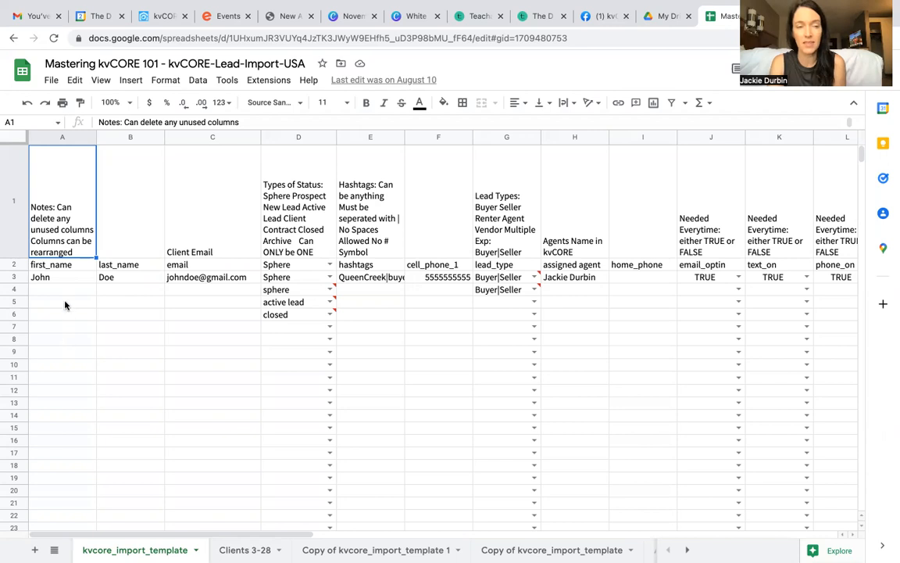
click(58, 280)
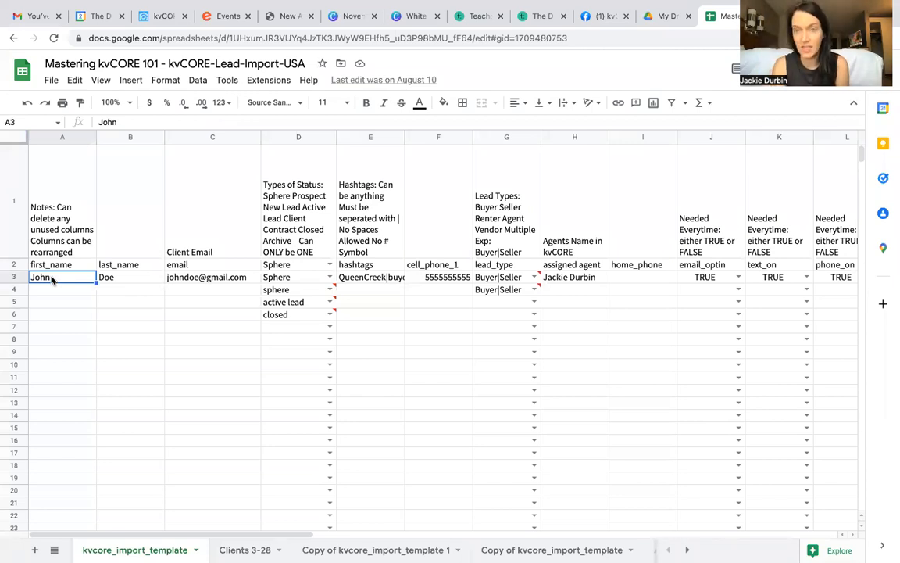
click(124, 278)
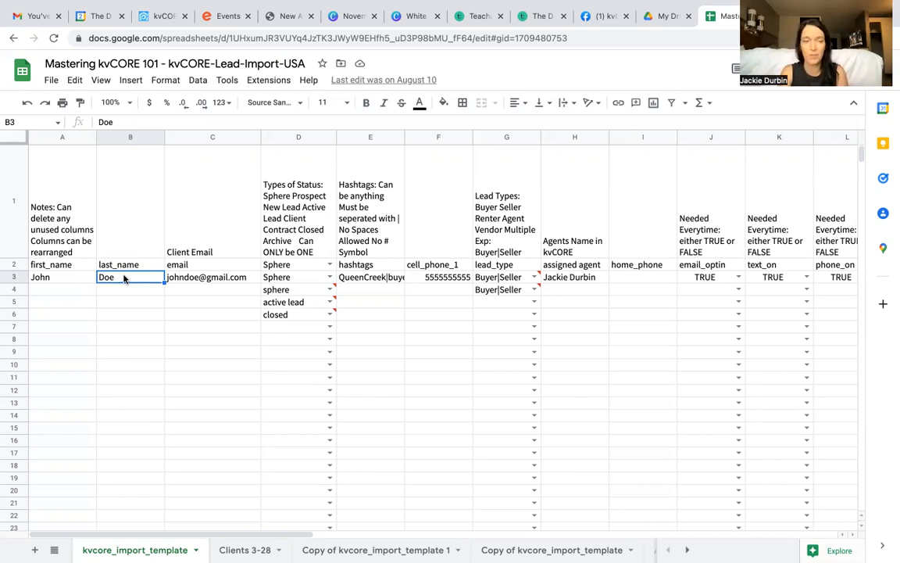
mouse_move(200, 280)
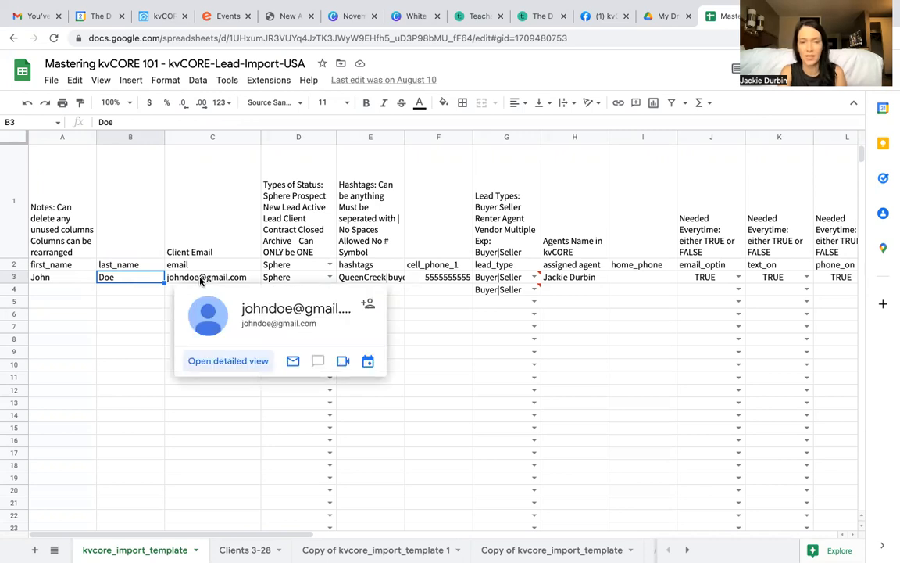
Set the status in cells D3, D4 and D5 of the import template to Sphere.
click(329, 279)
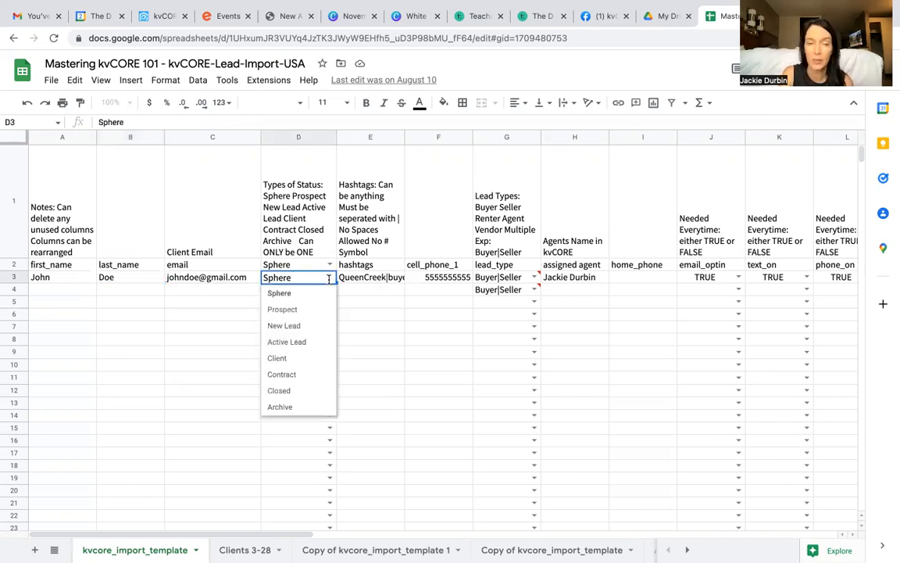
click(303, 297)
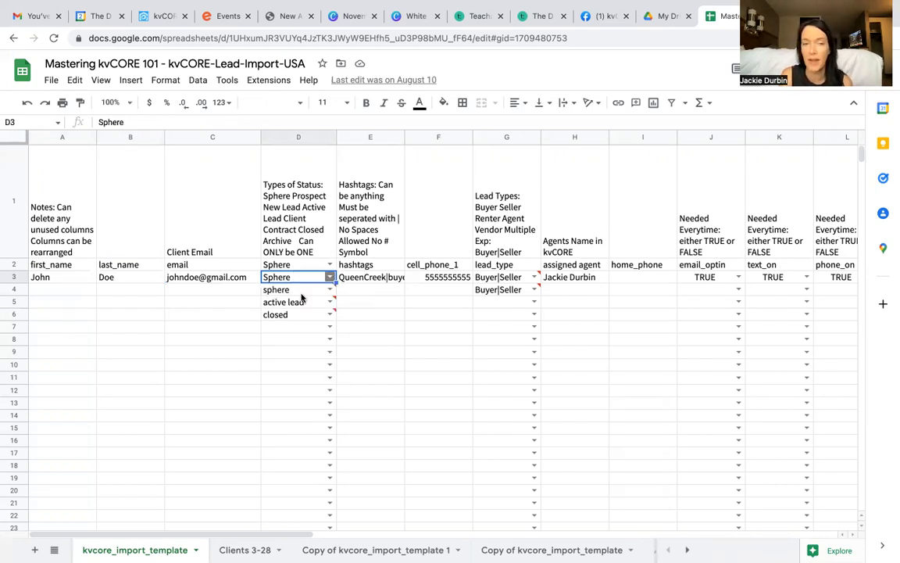
click(329, 290)
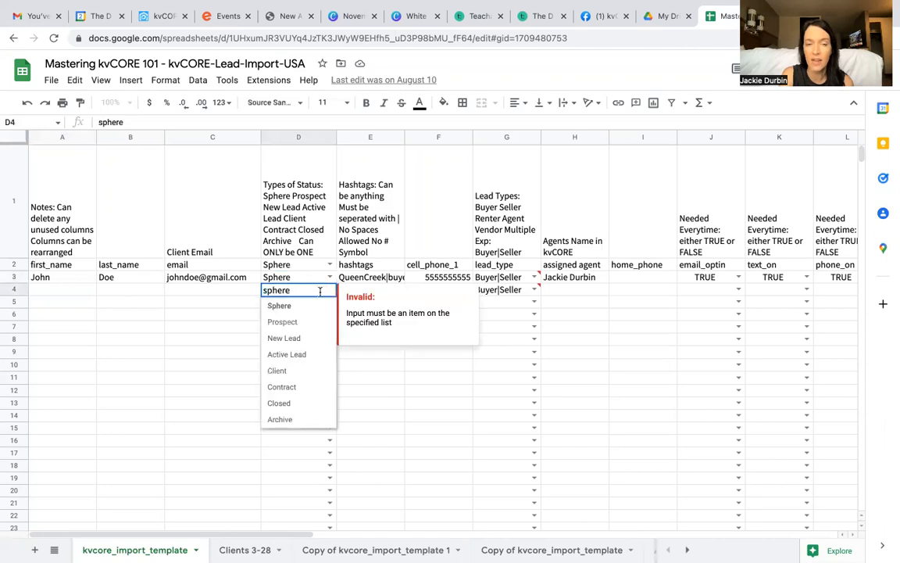
click(294, 306)
click(308, 303)
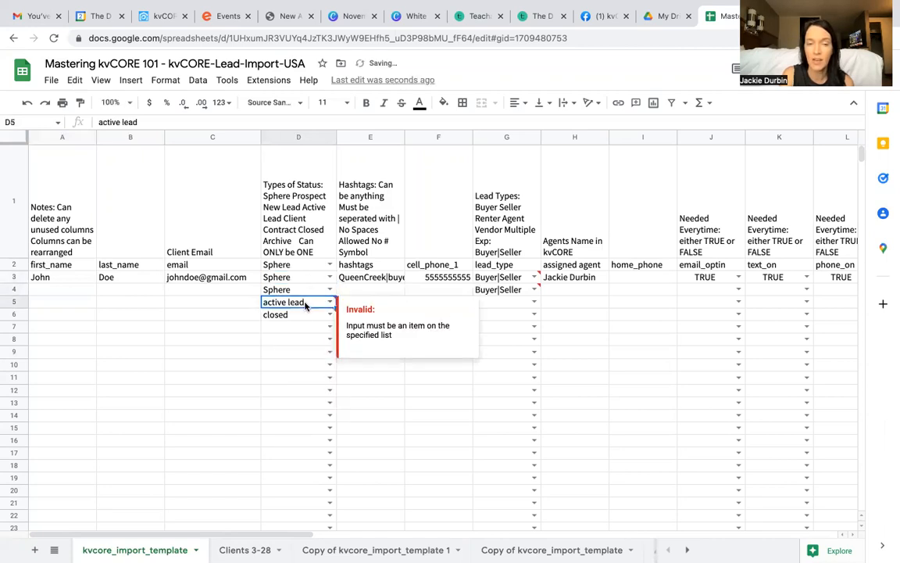
click(328, 303)
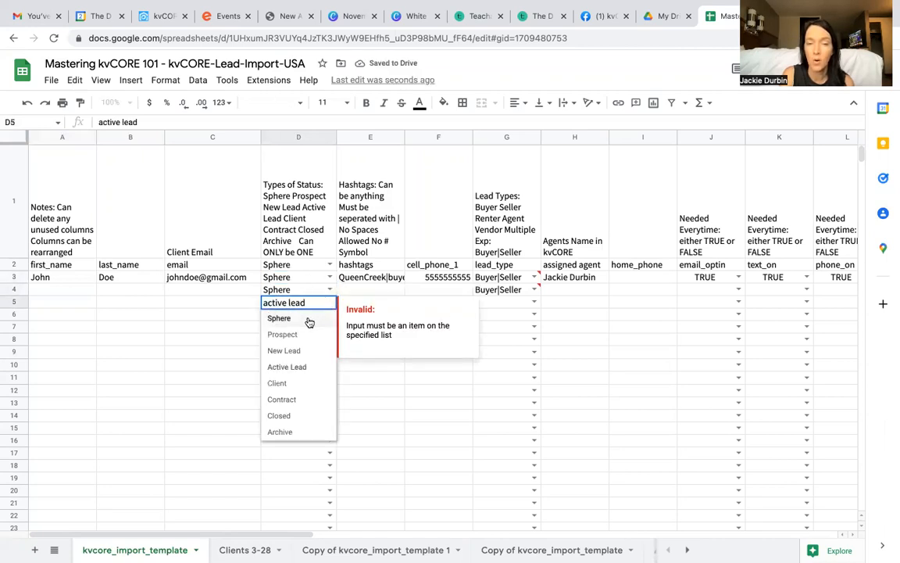
click(306, 319)
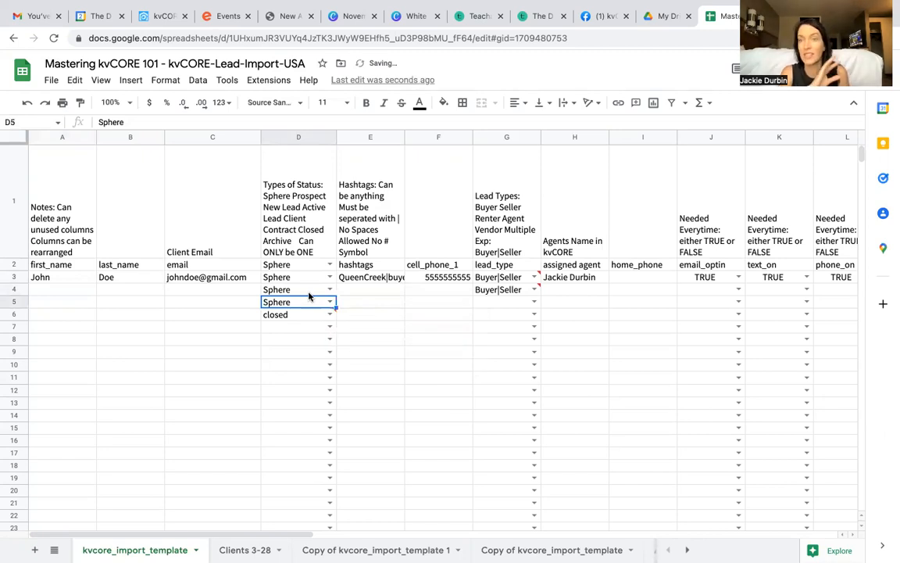
Clear the sample hashtags in E3 and the sample cell phone number in F3.
click(360, 279)
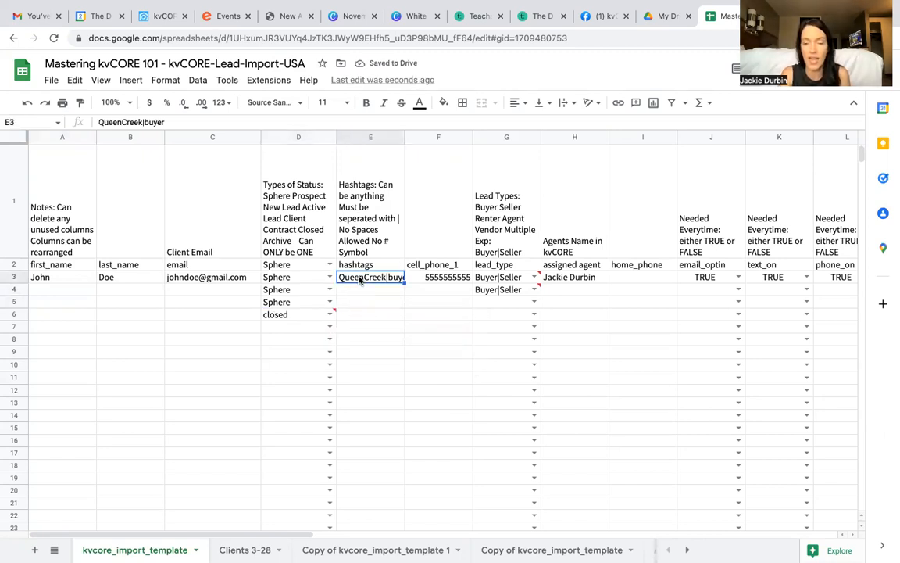
key(Delete)
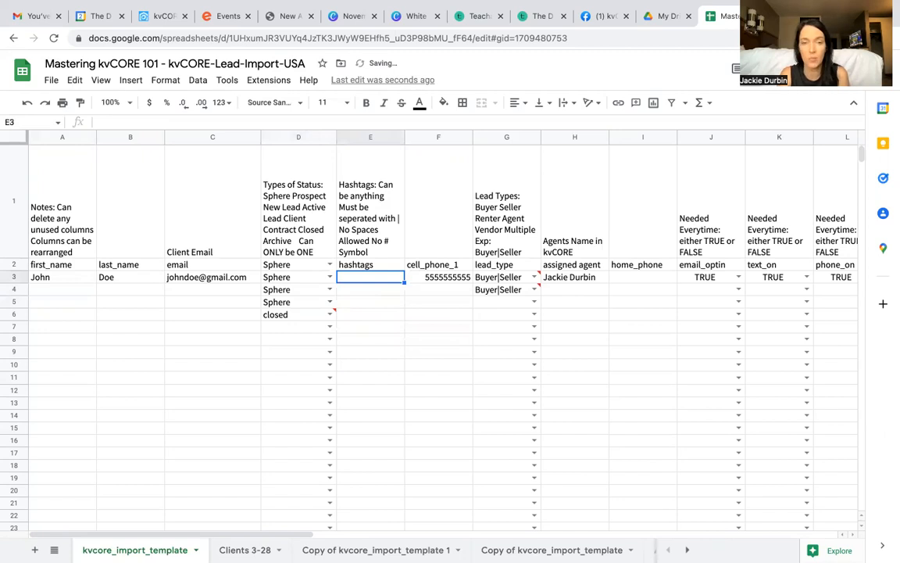
click(432, 281)
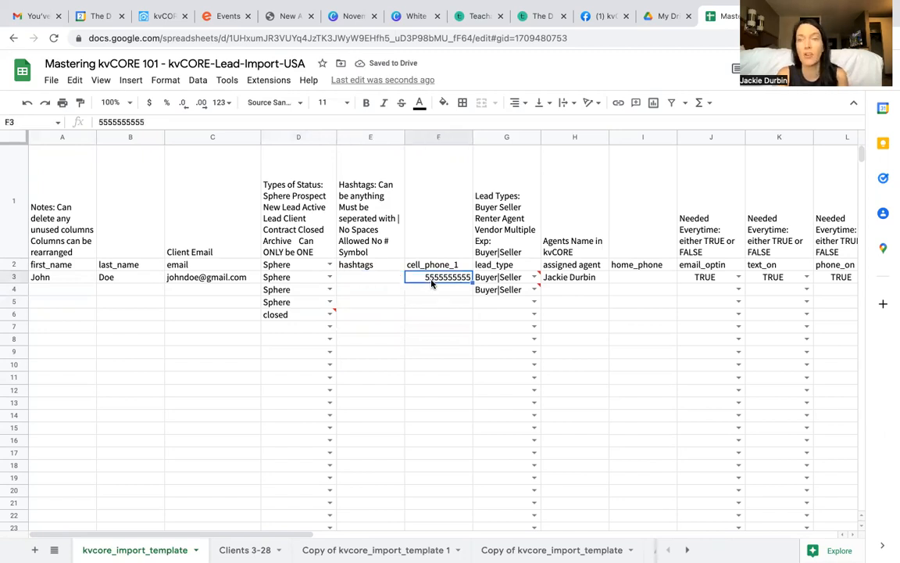
key(Delete)
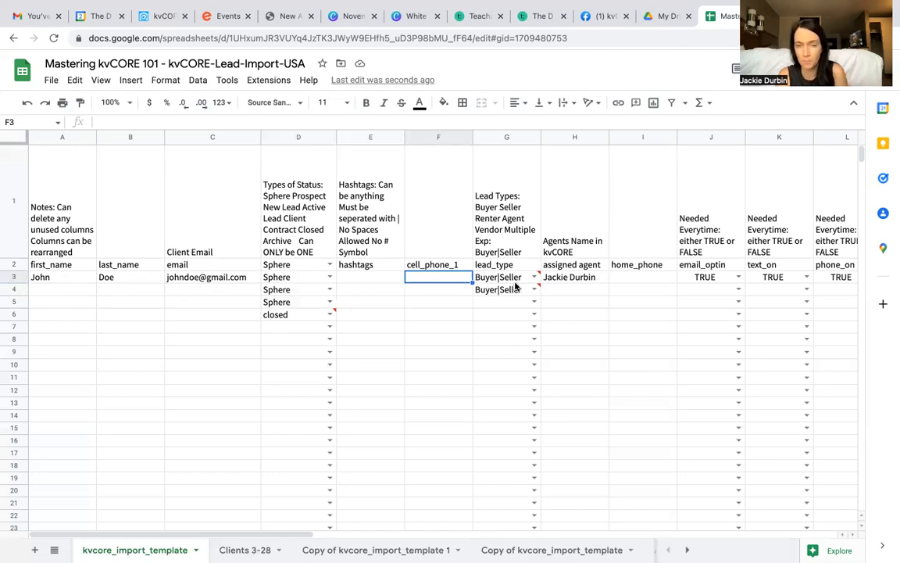
mouse_move(529, 282)
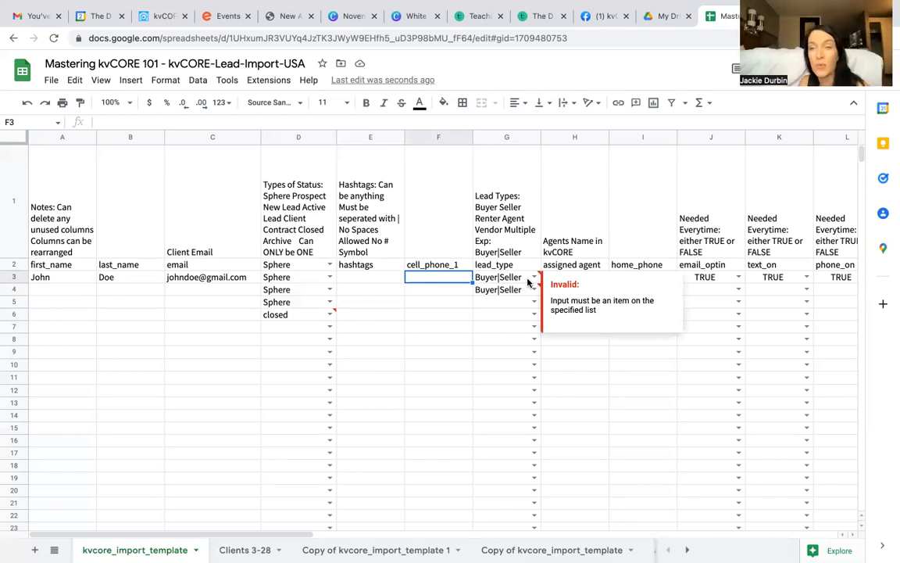
click(583, 354)
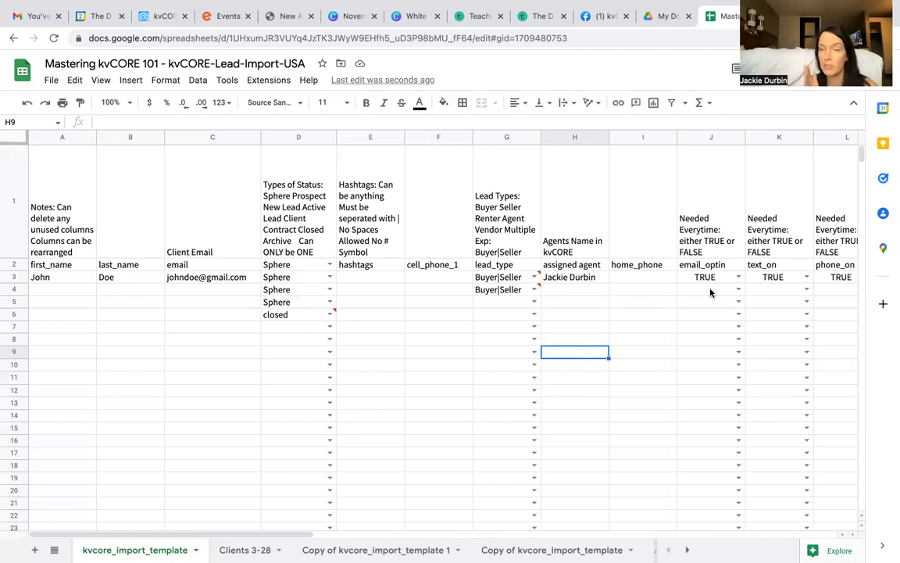
Set email_optin, text_on and phone_on in row 4 to TRUE.
click(737, 290)
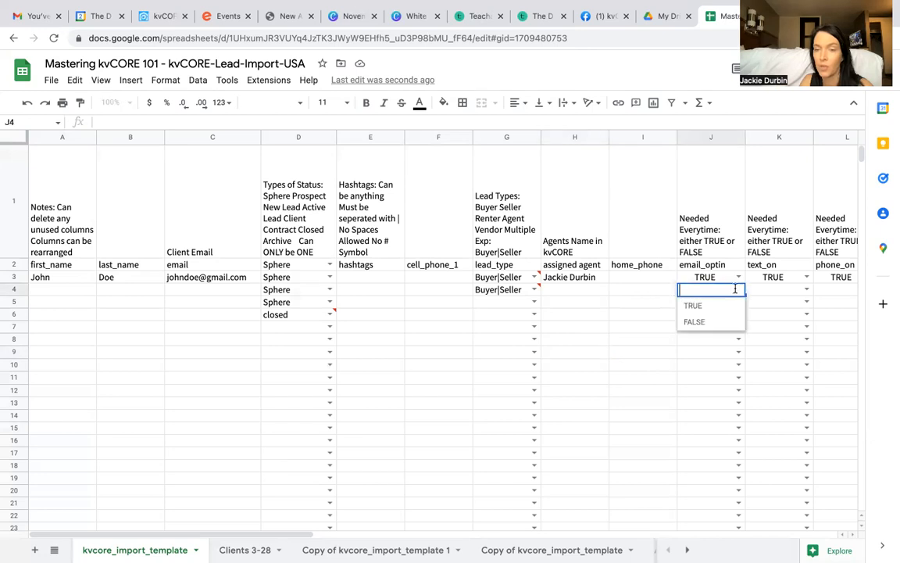
click(703, 307)
click(795, 293)
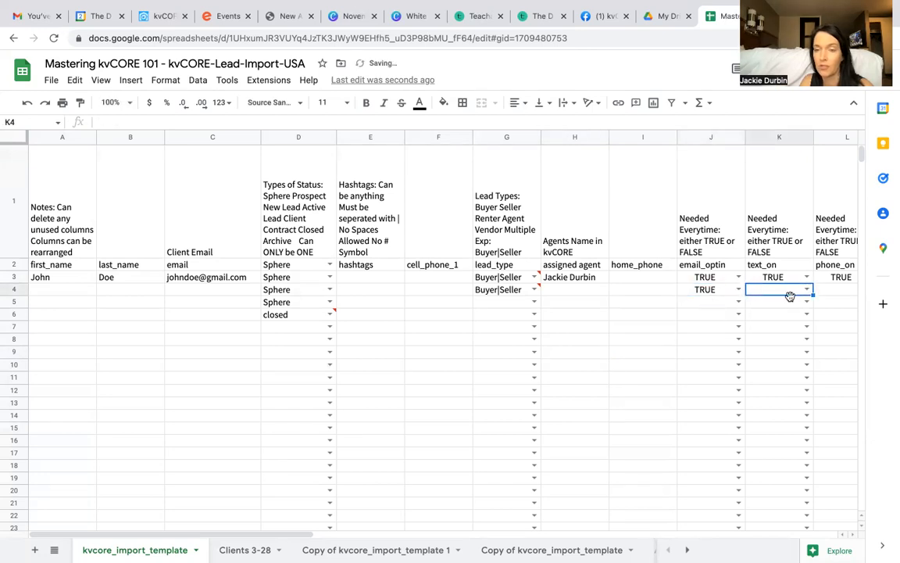
click(806, 290)
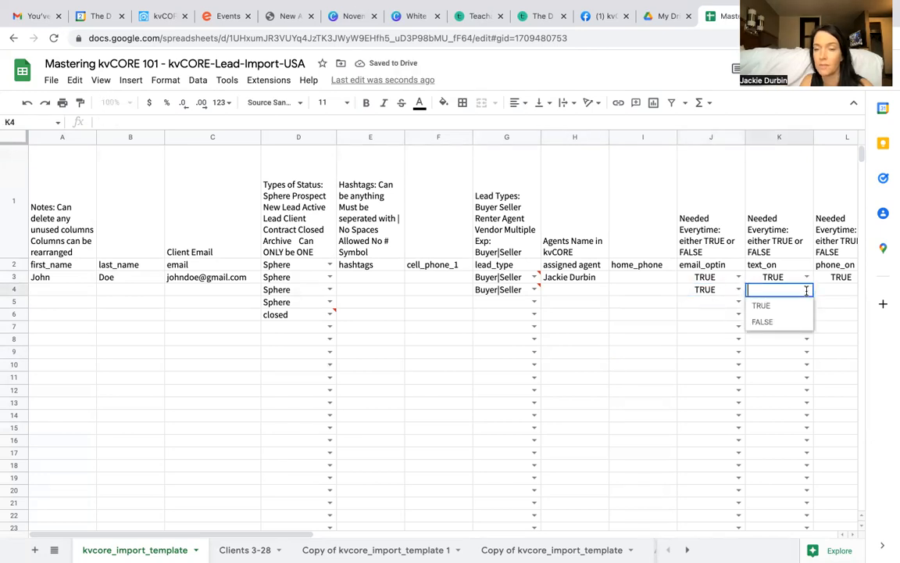
click(789, 307)
click(841, 291)
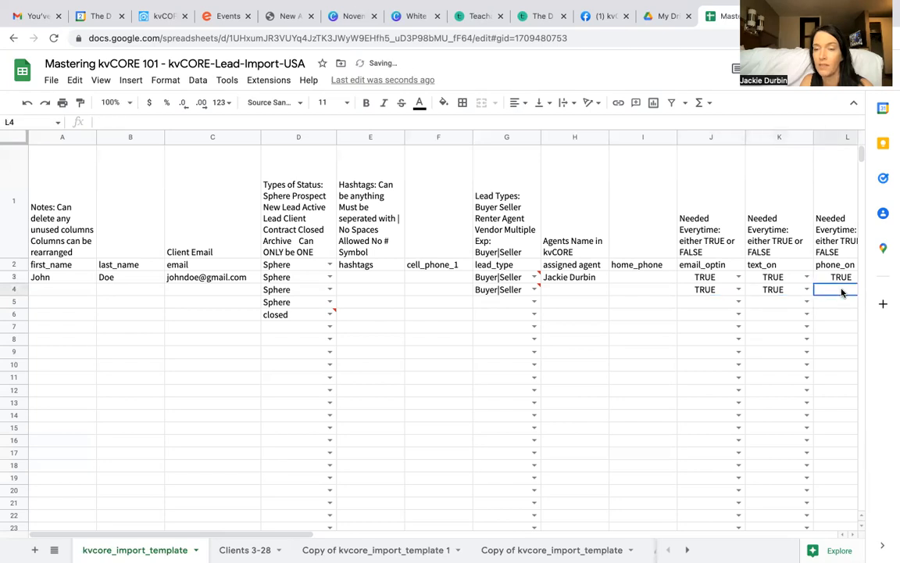
click(841, 291)
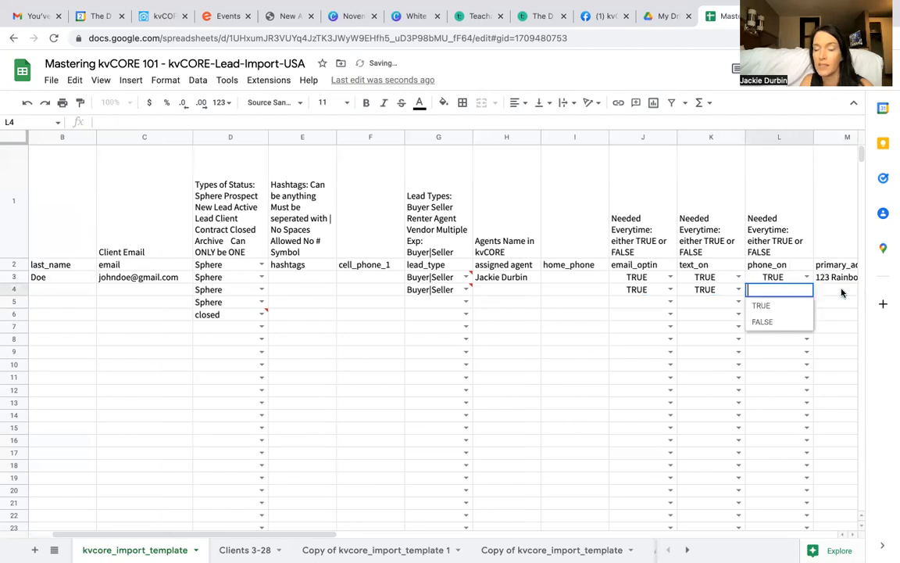
click(762, 306)
Copy the opt-in values in J4:L4 and select J5:L26 as the range to fill.
key(Left)
key(Left)
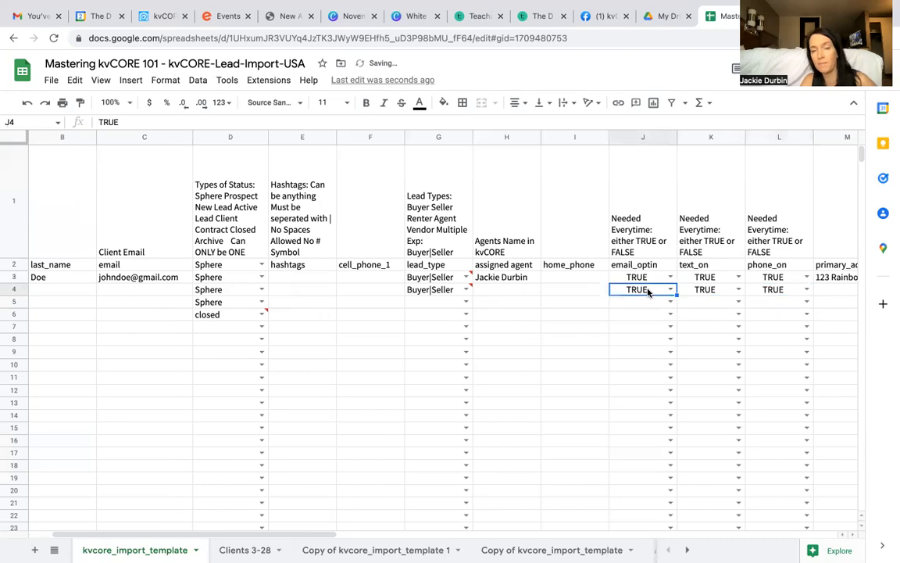
key(shift+Right)
key(shift+Right)
key(ctrl+c)
key(Down)
key(shift+Down)
key(shift+Down)
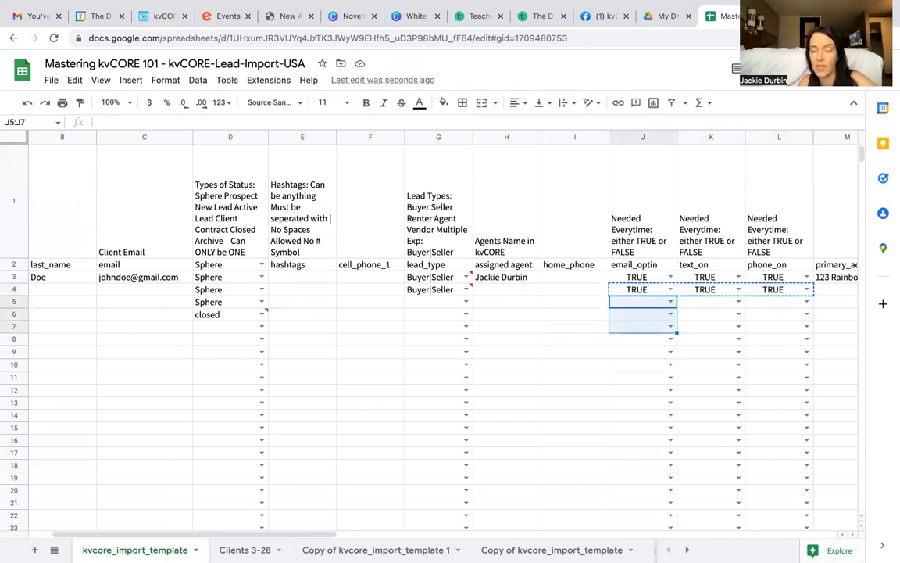
key(shift+Right)
key(shift+Right)
key(shift+Down)
key(shift+Down)
key(shift+Down)
key(shift+Down)
key(shift+Down)
key(shift+Down)
key(shift+Down)
key(shift+Down)
key(shift+Down)
key(shift+Down)
key(shift+Down)
key(shift+Down)
key(shift+Down)
key(shift+Down)
key(shift+Down)
key(shift+Down)
key(shift+Down)
key(shift+Down)
key(shift+Down)
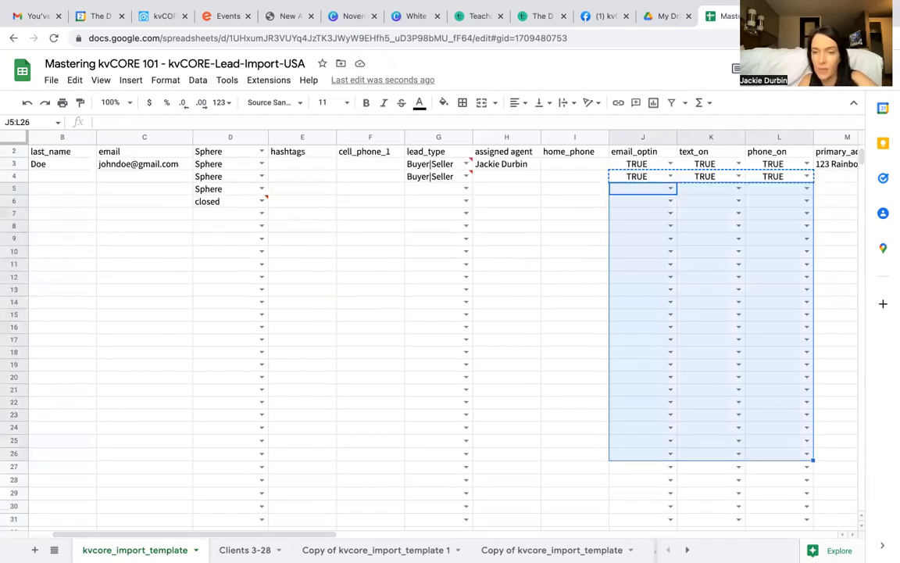
key(shift+Up)
key(shift+Up)
key(shift+Up)
key(shift+Up)
key(shift+Up)
key(shift+Up)
key(shift+Up)
key(shift+Up)
key(shift+Up)
key(shift+Up)
key(shift+Up)
key(shift+Up)
key(shift+Up)
key(shift+Up)
key(shift+Up)
key(shift+Up)
key(shift+Up)
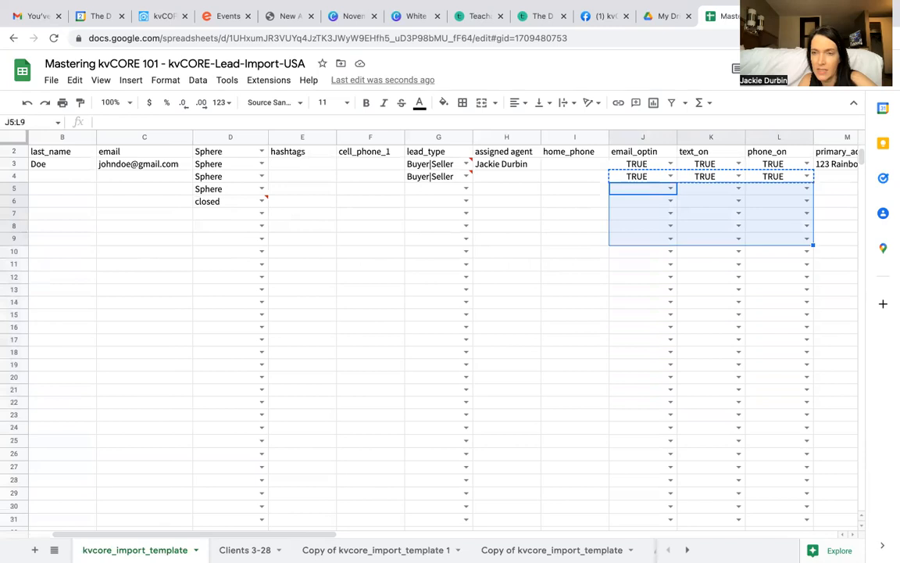
key(shift+Up)
key(shift+Up)
key(shift+Up)
key(shift+Up)
key(shift+Up)
key(shift+Up)
Examine row 3's sample entries from the primary address through the last closing date to the spouse's first name.
key(Up)
key(Up)
key(Up)
key(Down)
key(Right)
key(Right)
key(Right)
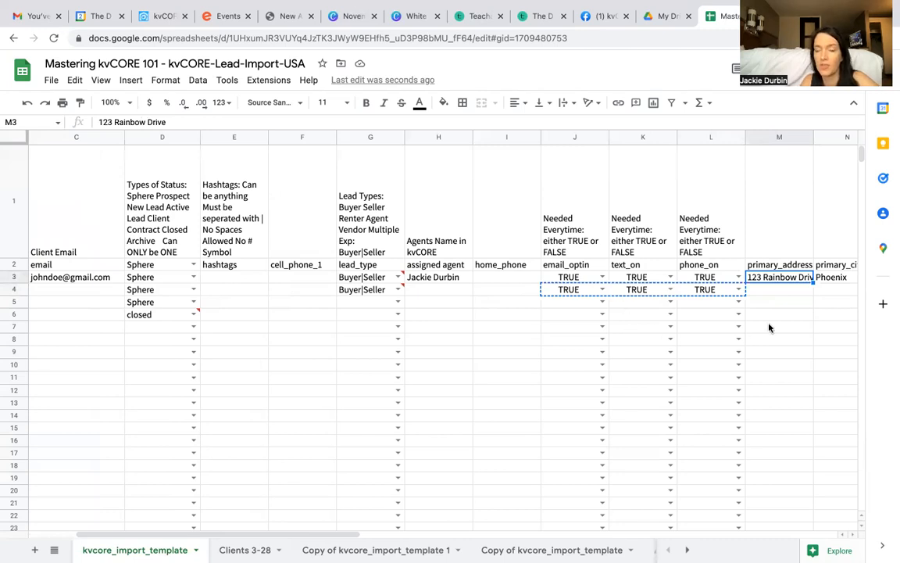
key(Right)
key(Right)
key(Right)
key(Right)
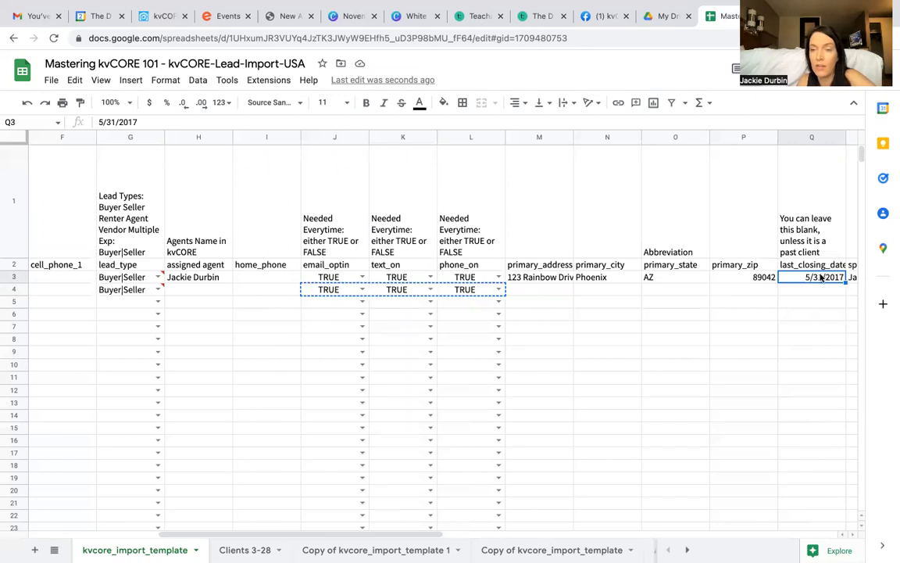
key(Right)
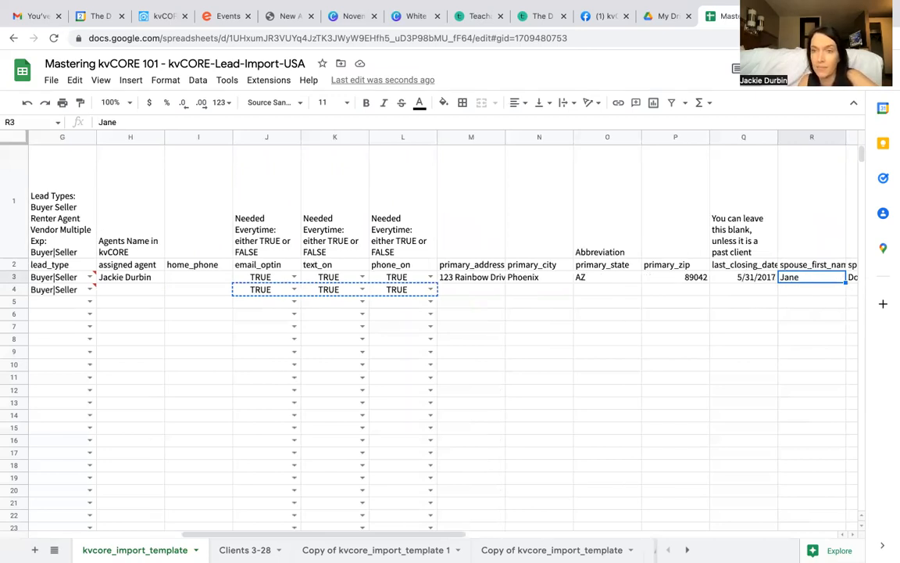
Display the file formats in which the spreadsheet can be downloaded.
scroll(438, 329, left, 6)
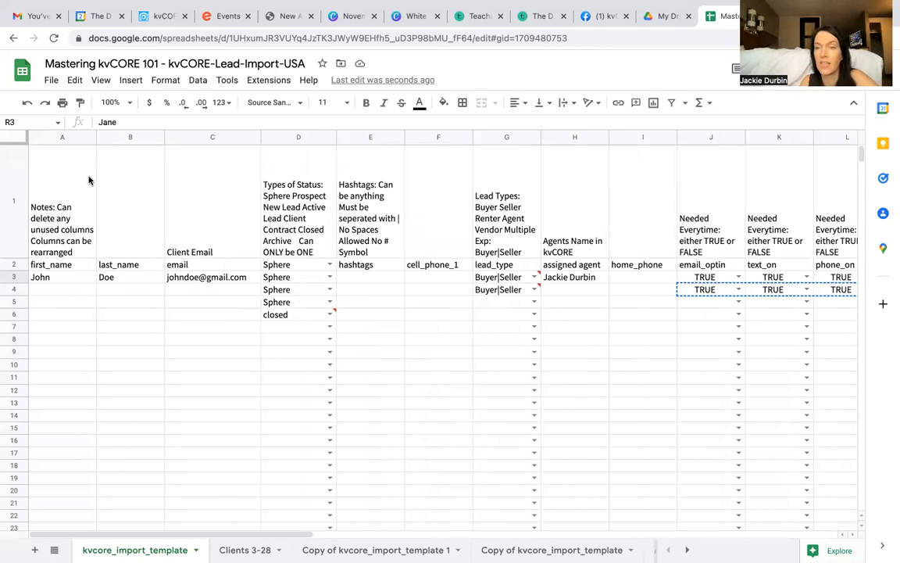
click(51, 80)
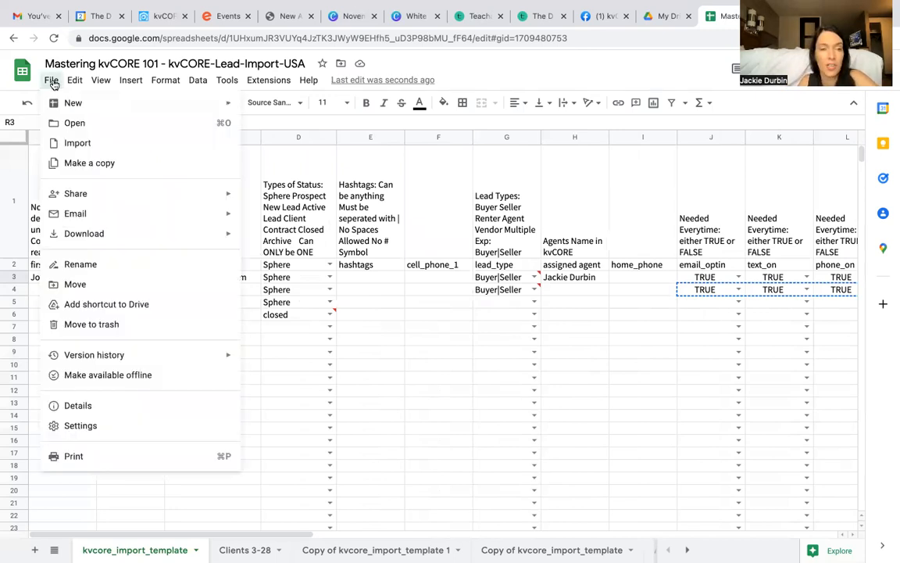
mouse_move(95, 232)
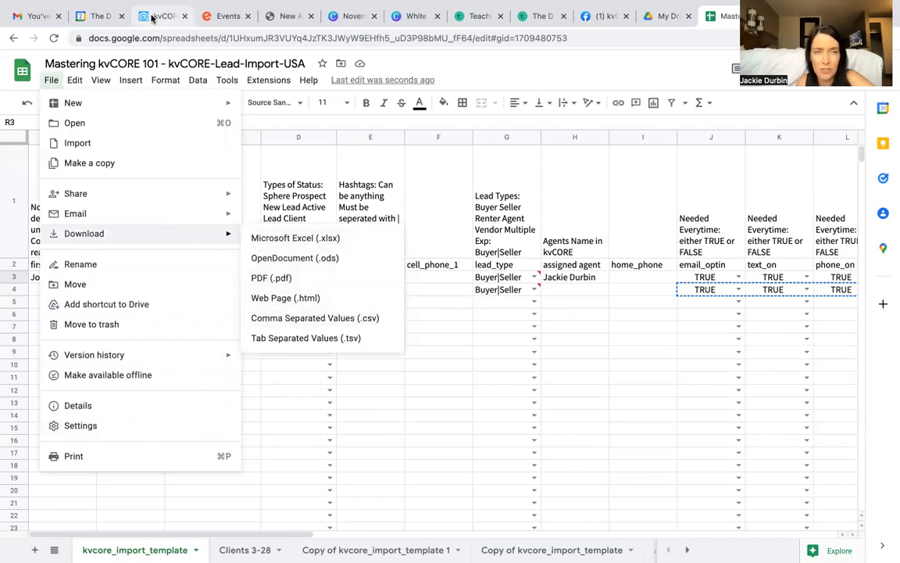
Switch to kvCORE and close the open contact record to return to the dashboard.
click(155, 17)
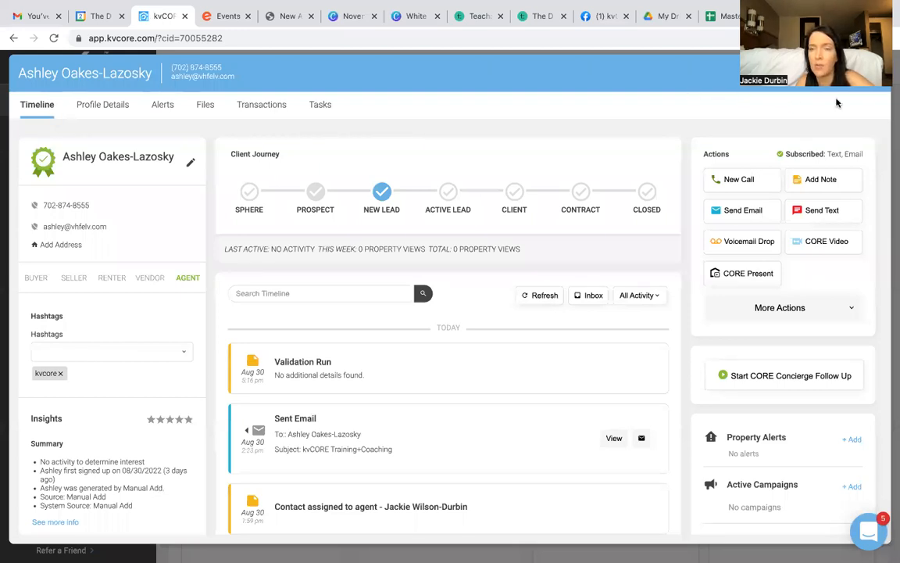
click(875, 74)
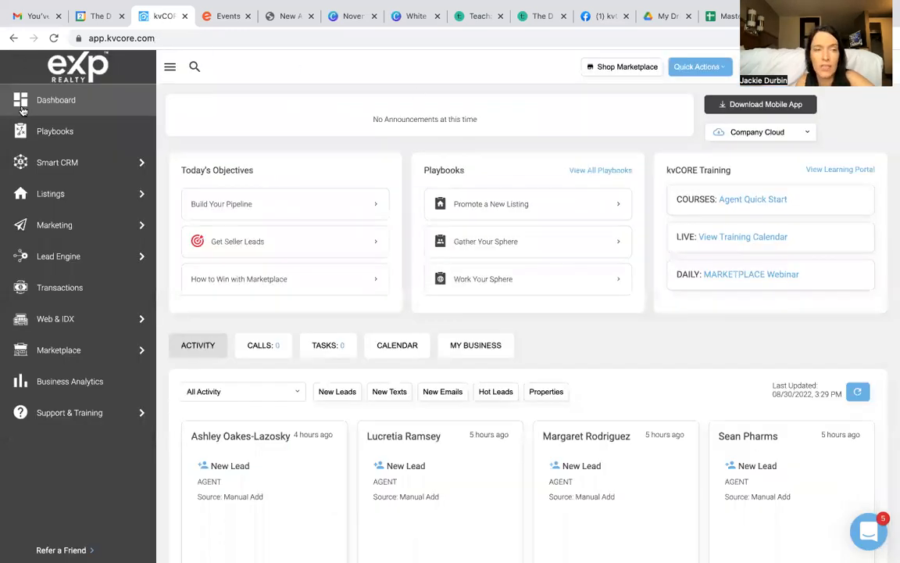
Open the Lead Engine tools and start a bulk import of leads.
mouse_move(60, 250)
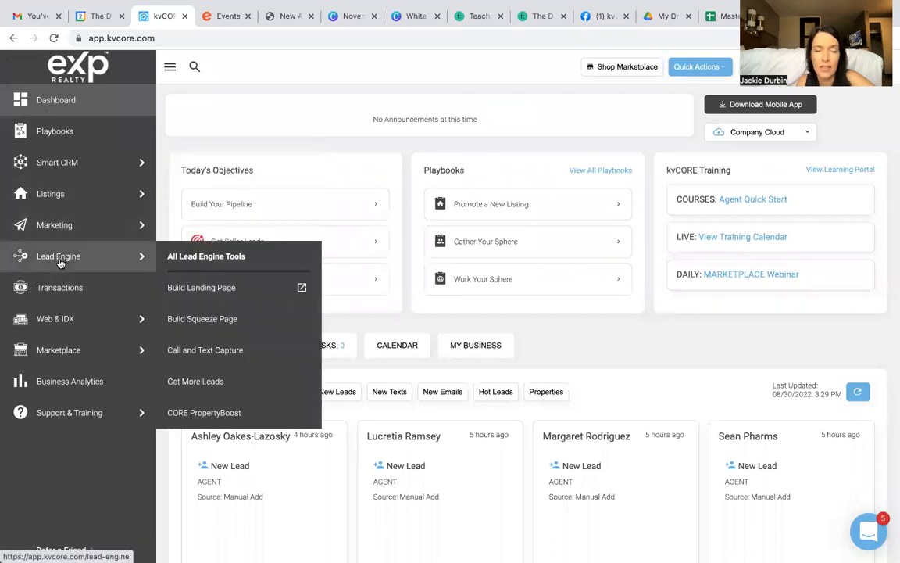
click(173, 256)
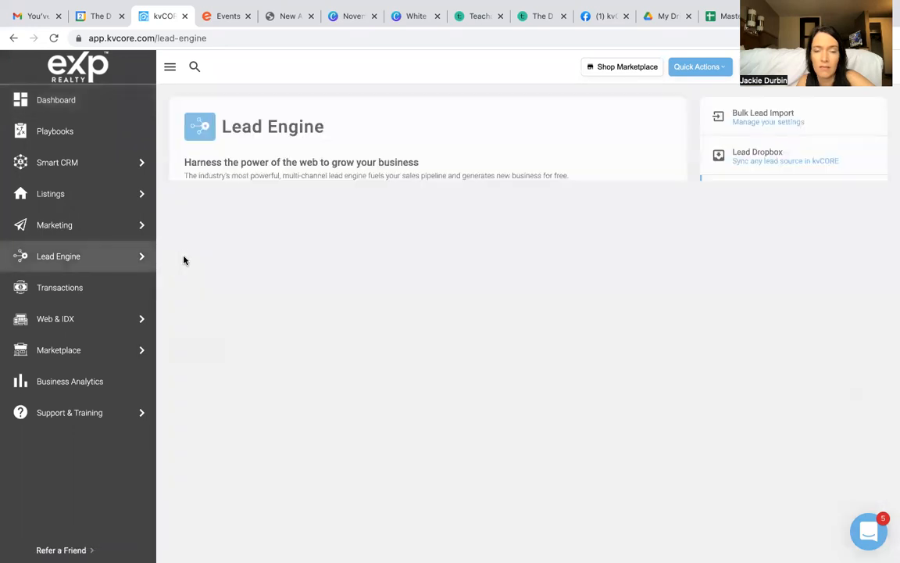
scroll(469, 327, down, 5)
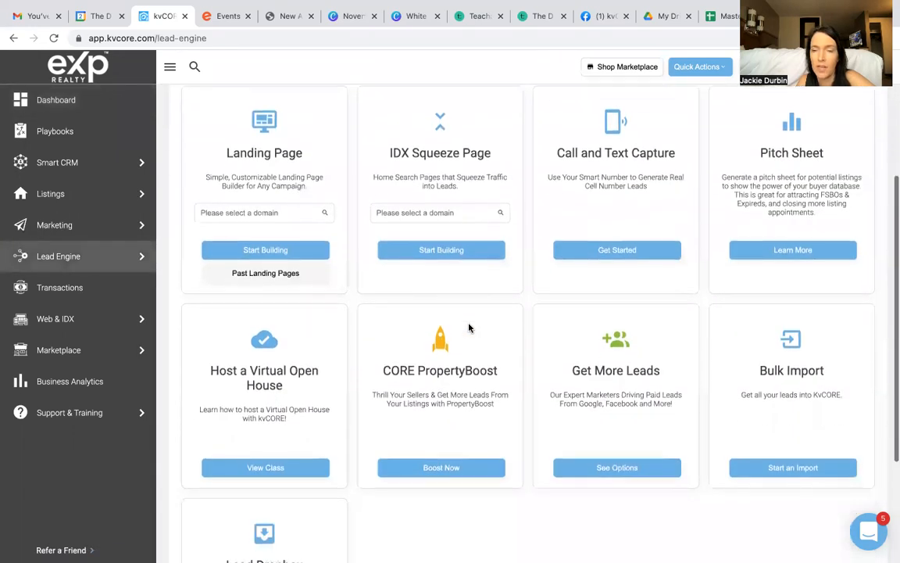
scroll(469, 327, down, 1)
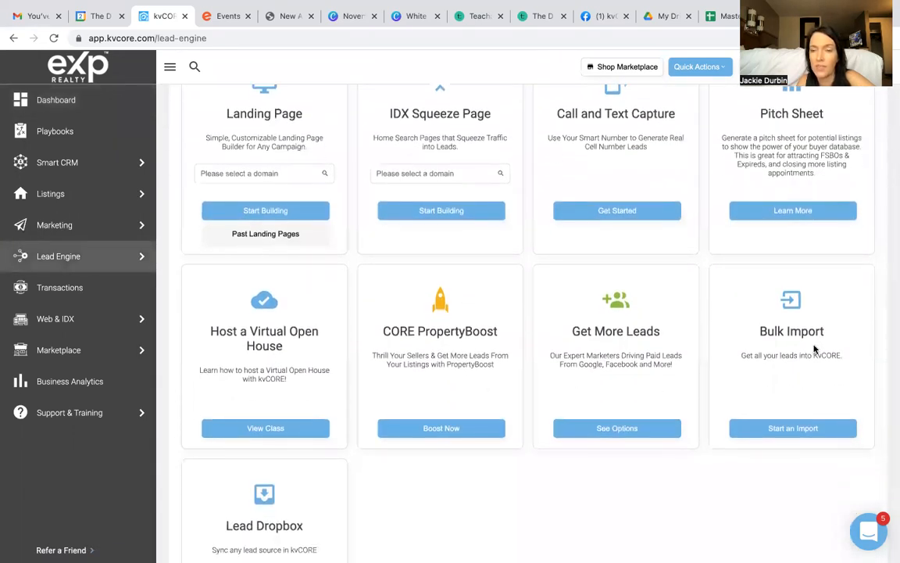
click(793, 428)
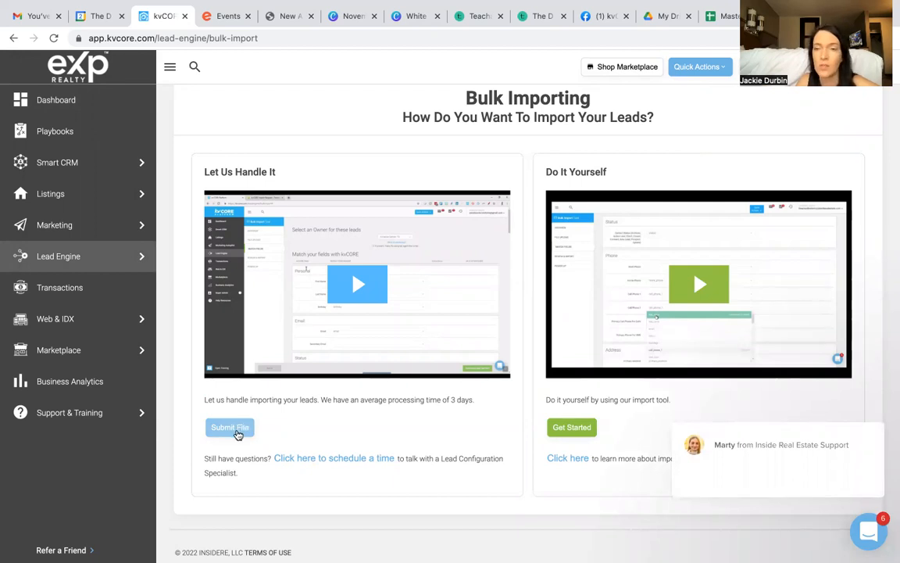
Choose to have the kvCORE team handle the import, accept the terms and continue to the Import Request form.
click(230, 428)
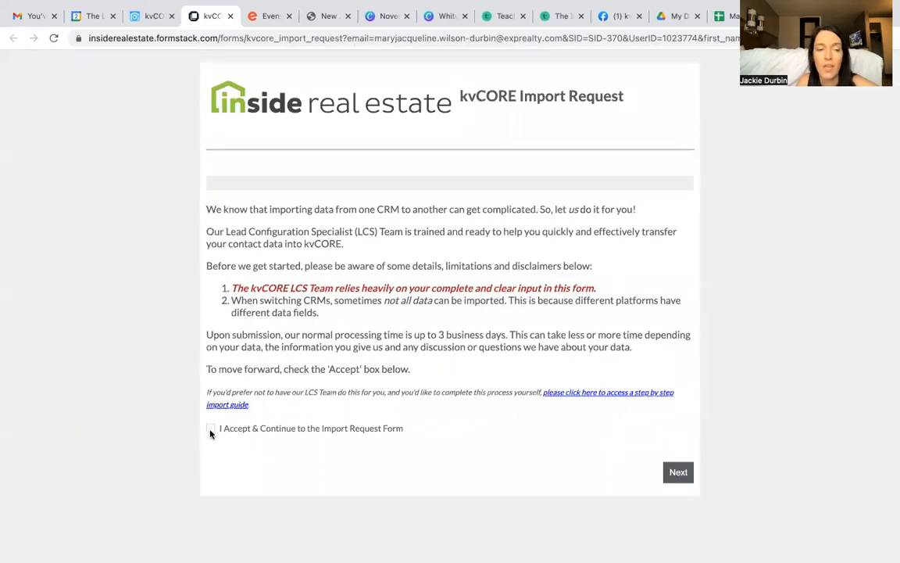
click(210, 428)
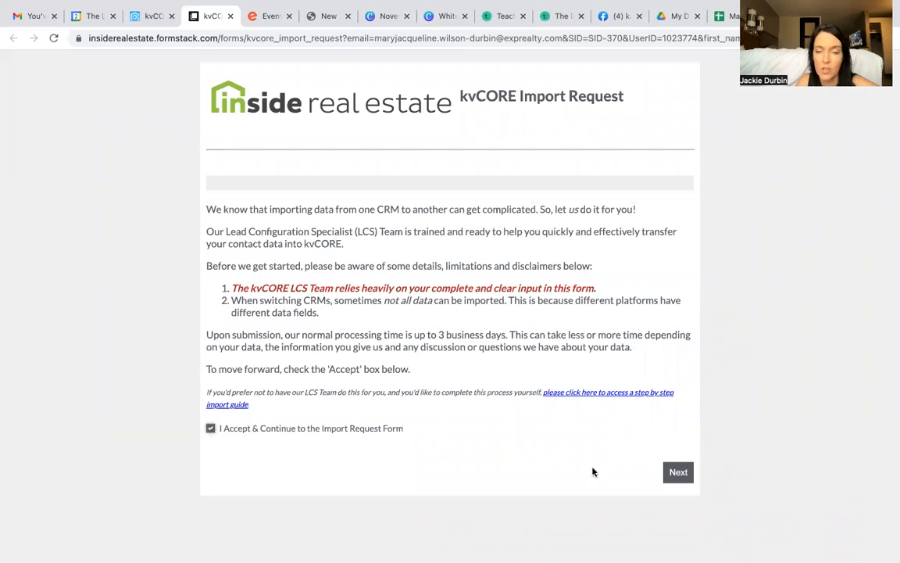
click(675, 473)
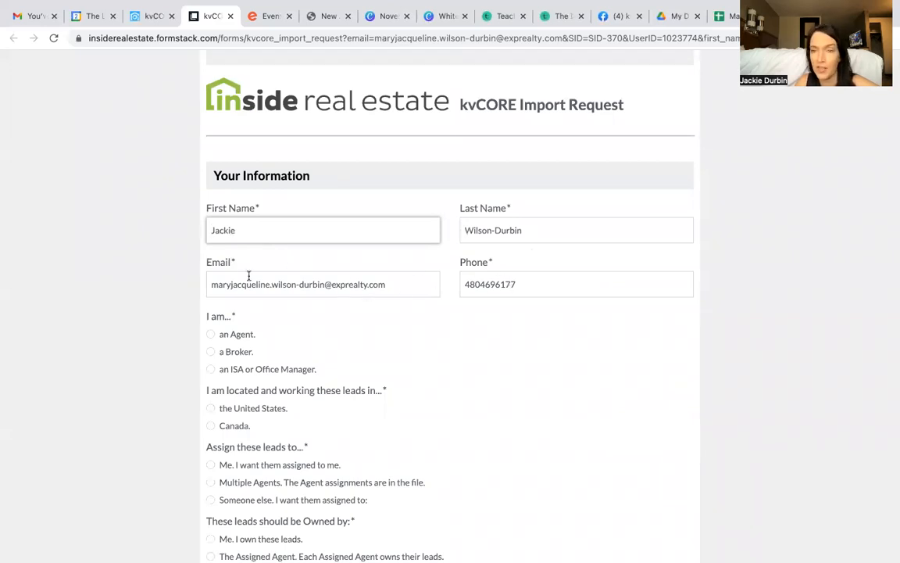
Identify the requester as an agent in the United States, with the leads assigned to and owned by the requester.
click(210, 334)
click(209, 408)
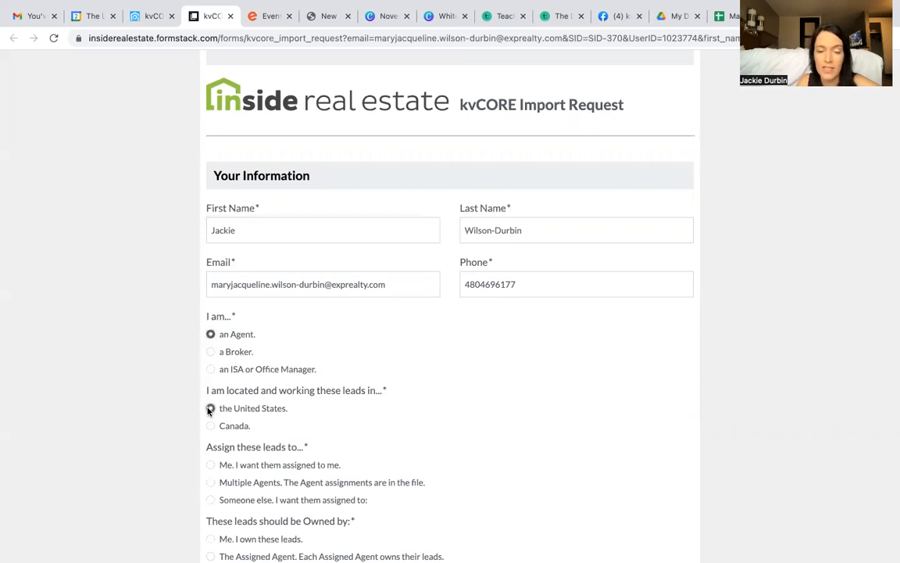
click(211, 465)
scroll(222, 477, down, 1)
scroll(223, 477, down, 2)
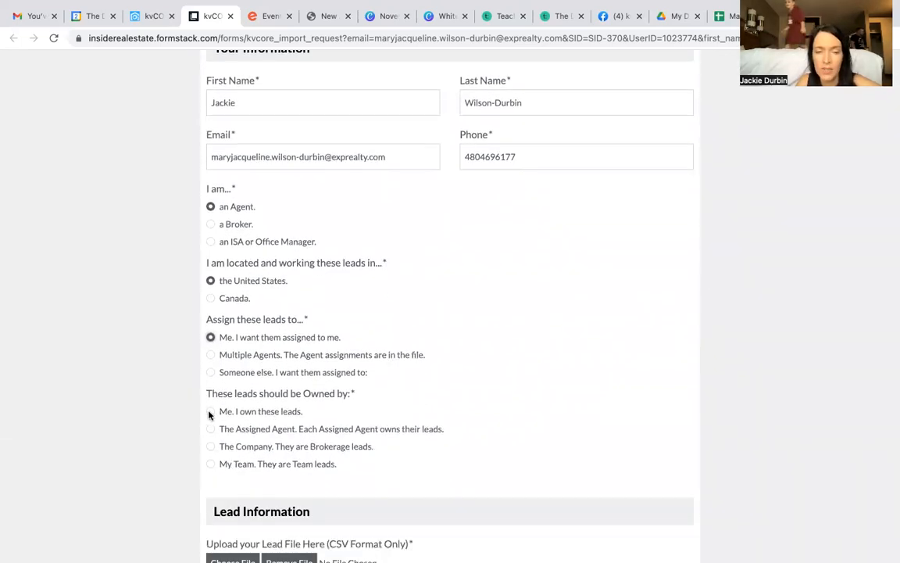
click(210, 412)
scroll(209, 414, down, 1)
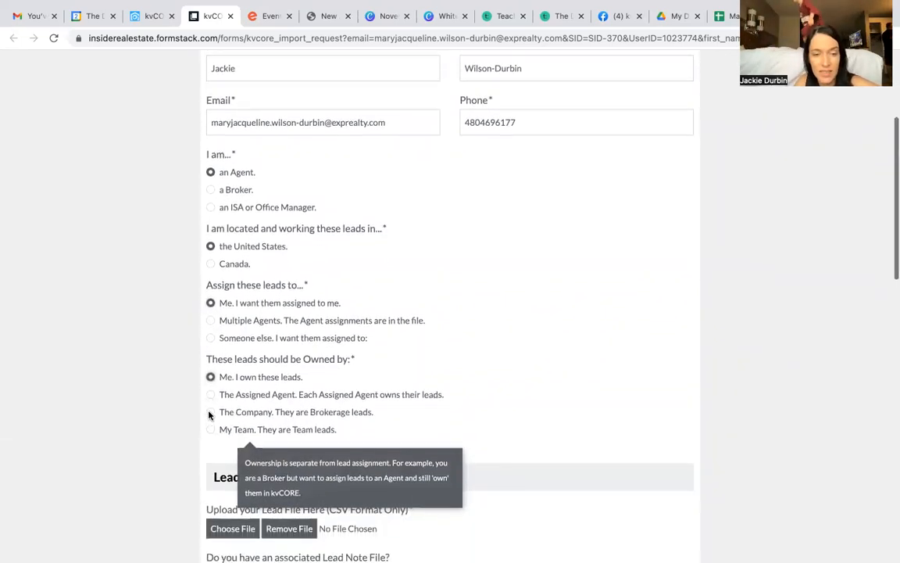
Answer No for an associated lead note file and have all leads imported with the Prospect status.
scroll(209, 415, down, 3)
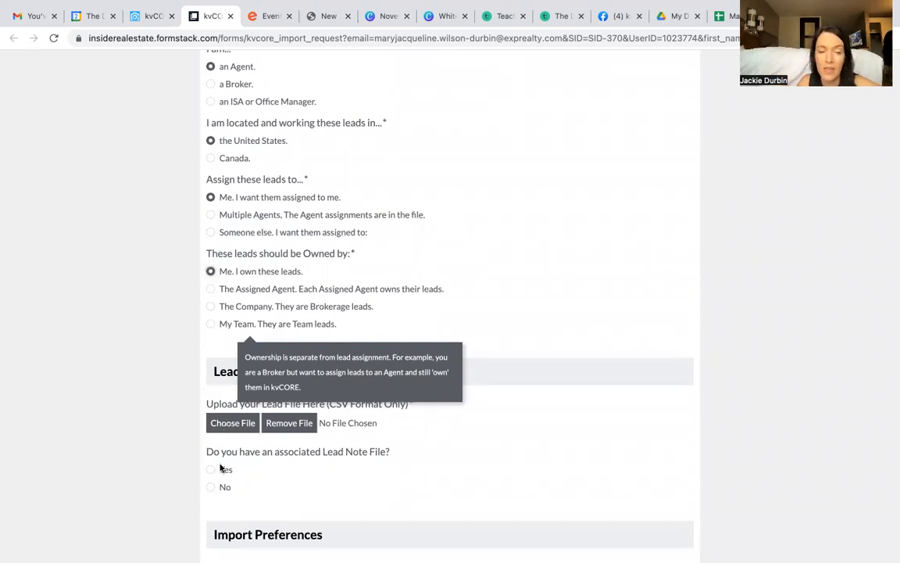
click(211, 487)
scroll(233, 504, down, 5)
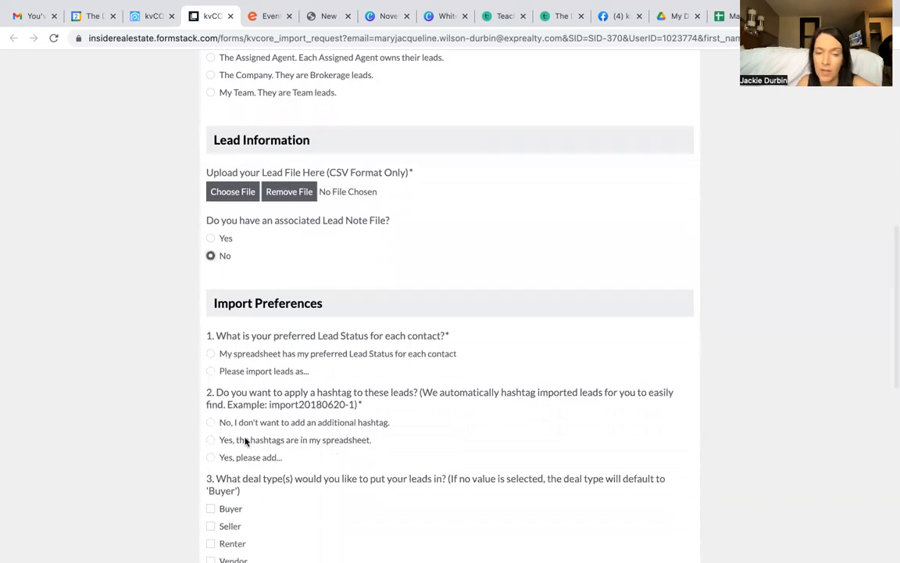
click(210, 372)
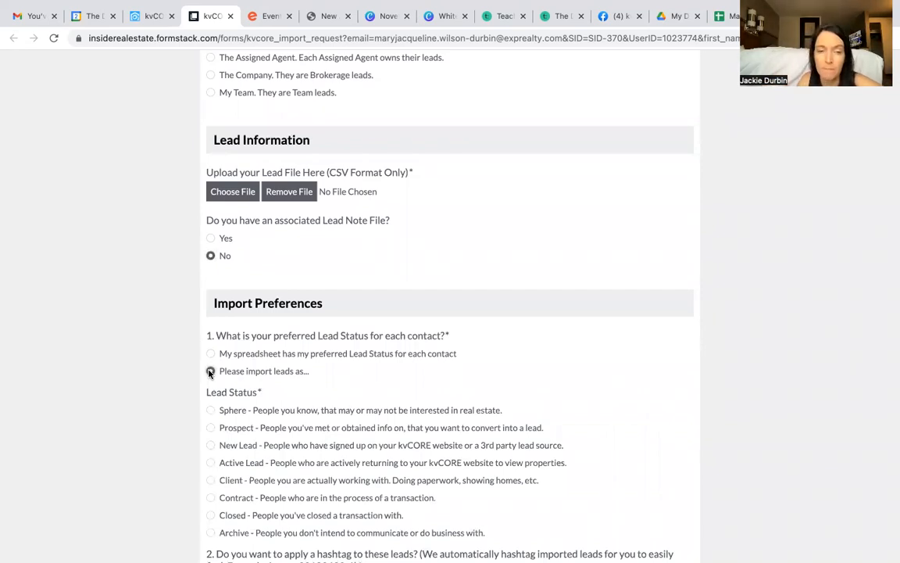
click(211, 428)
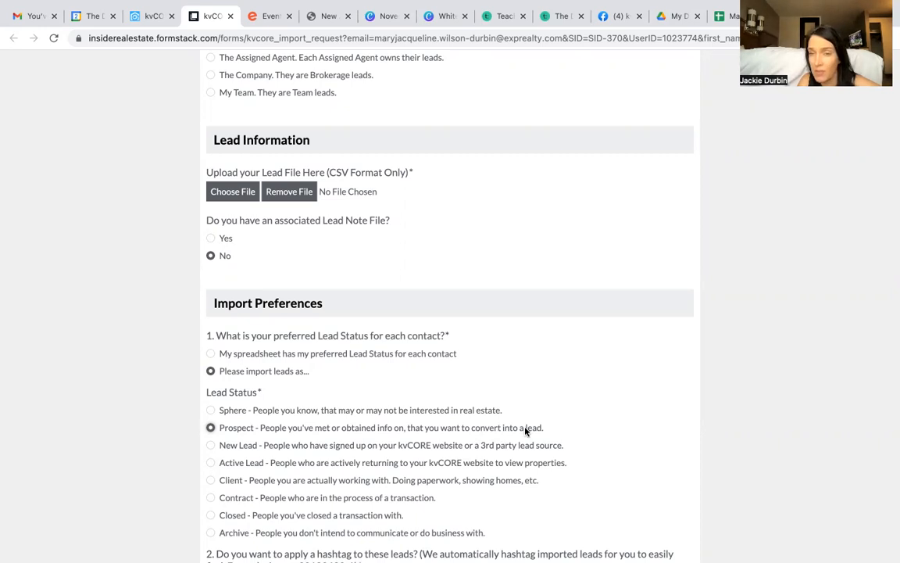
Request an additional hashtag for all imported leads and enter "ocotilloestates".
scroll(526, 430, down, 5)
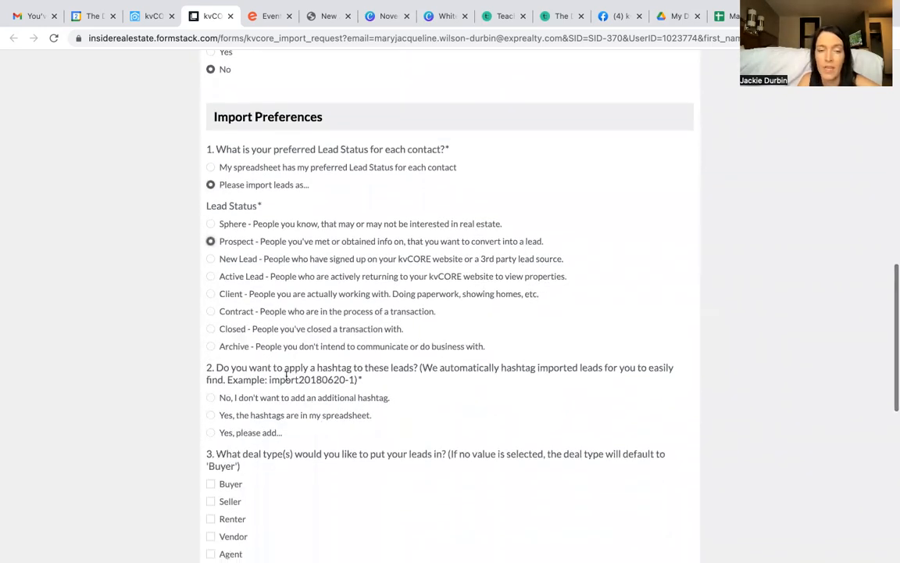
click(210, 431)
click(213, 476)
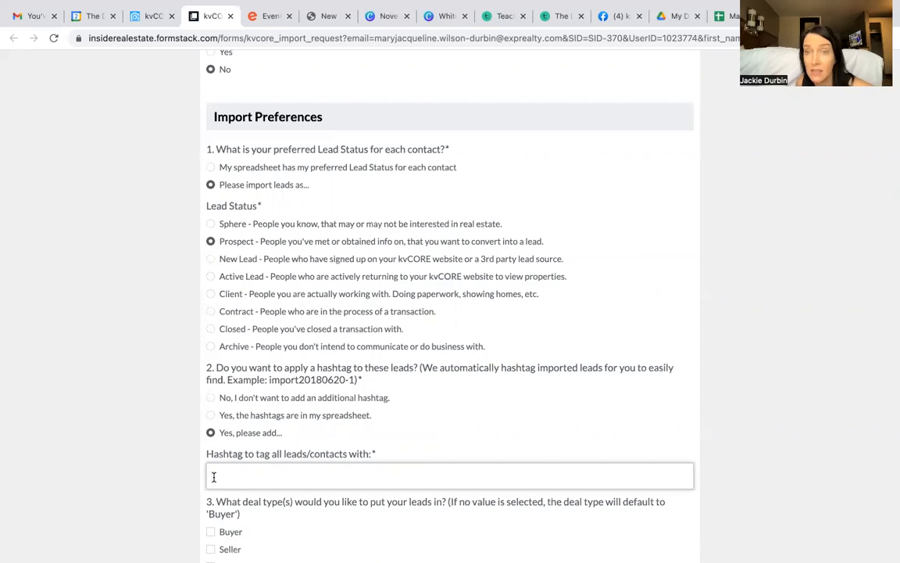
text(ocot)
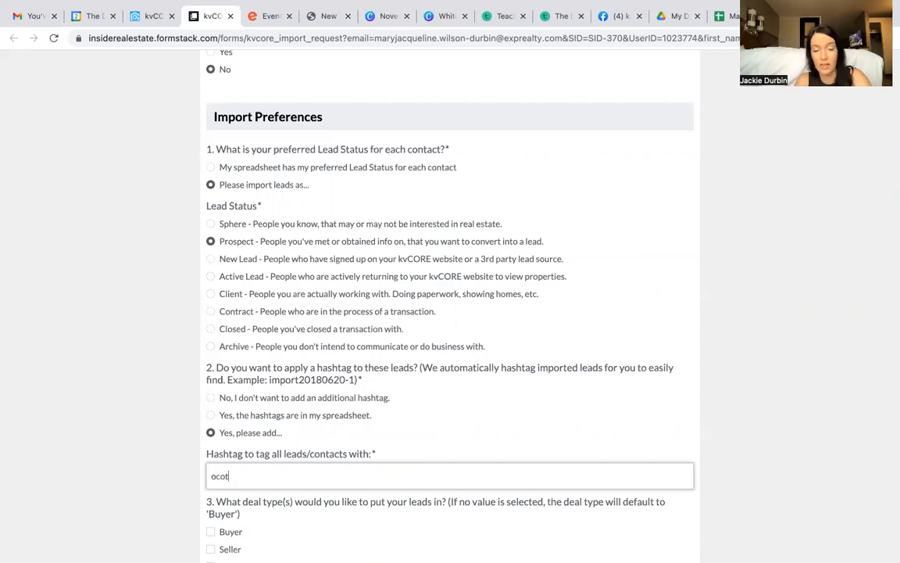
text(illoes)
key(BackSpace)
key(BackSpace)
key(BackSpace)
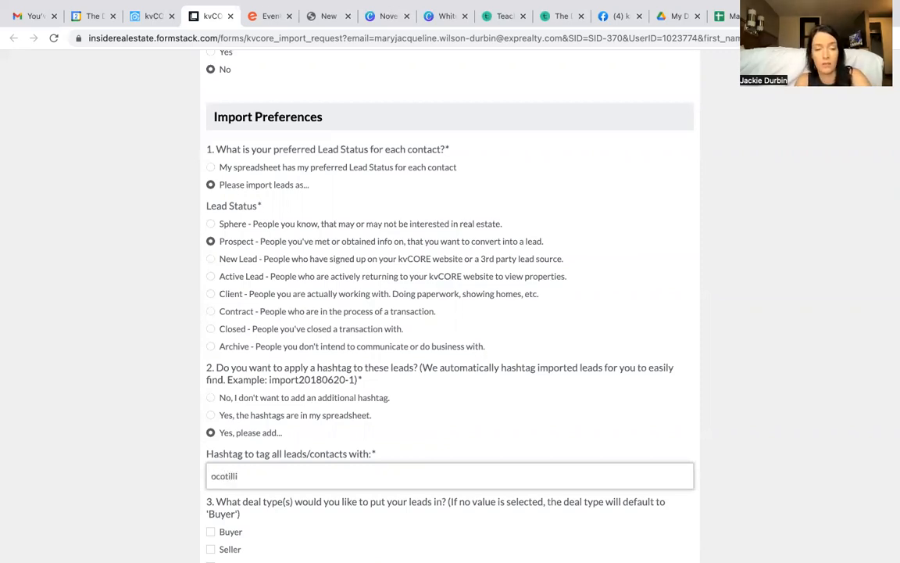
text(oestates)
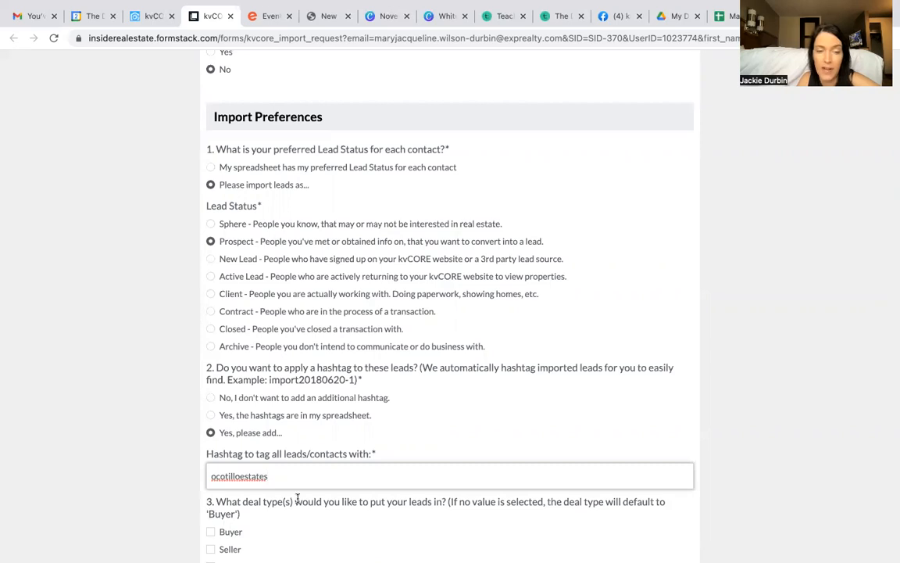
Select Buyer and Seller as the deal types for the imported leads.
scroll(297, 498, down, 1)
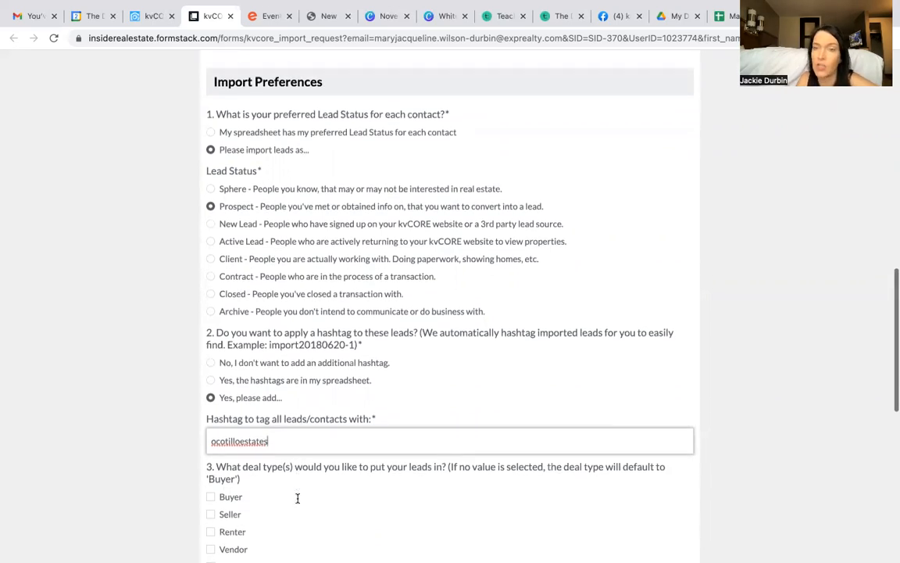
scroll(297, 502, down, 2)
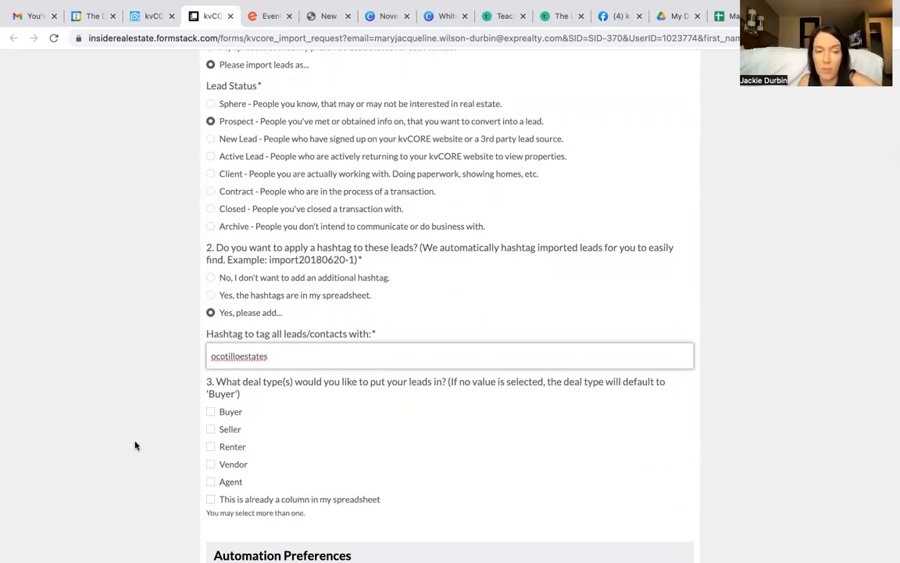
click(210, 412)
click(211, 429)
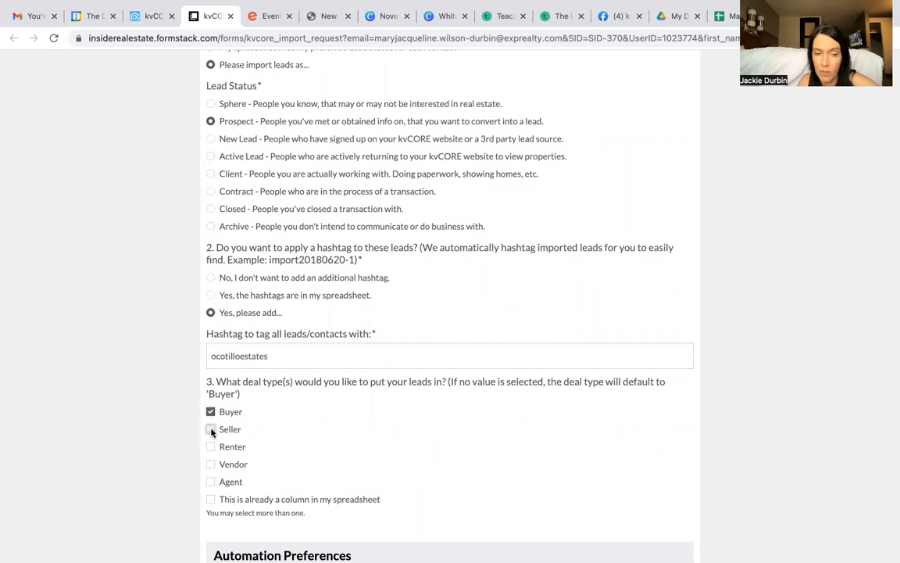
Set the automation preferences to add no Listing Alerts and run no Smart Campaigns.
scroll(264, 447, down, 3)
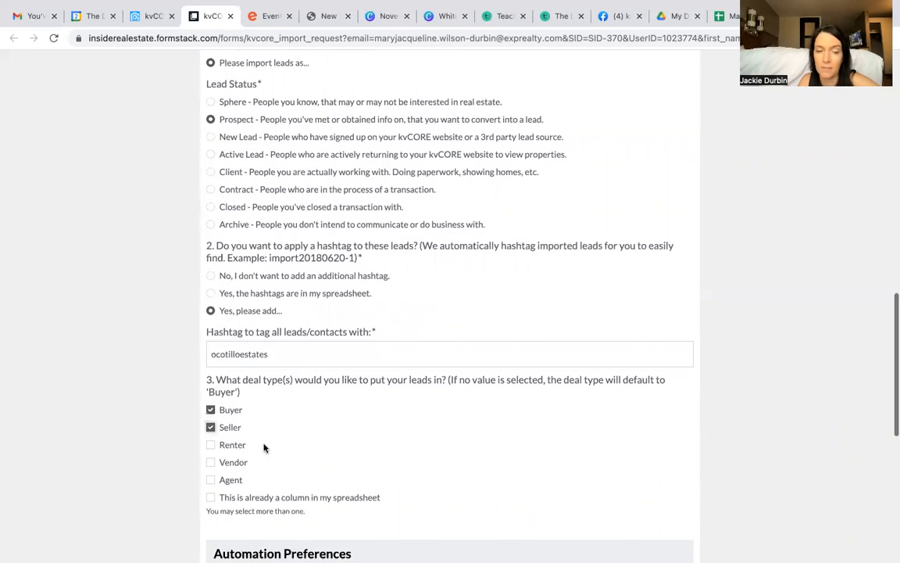
scroll(264, 447, down, 3)
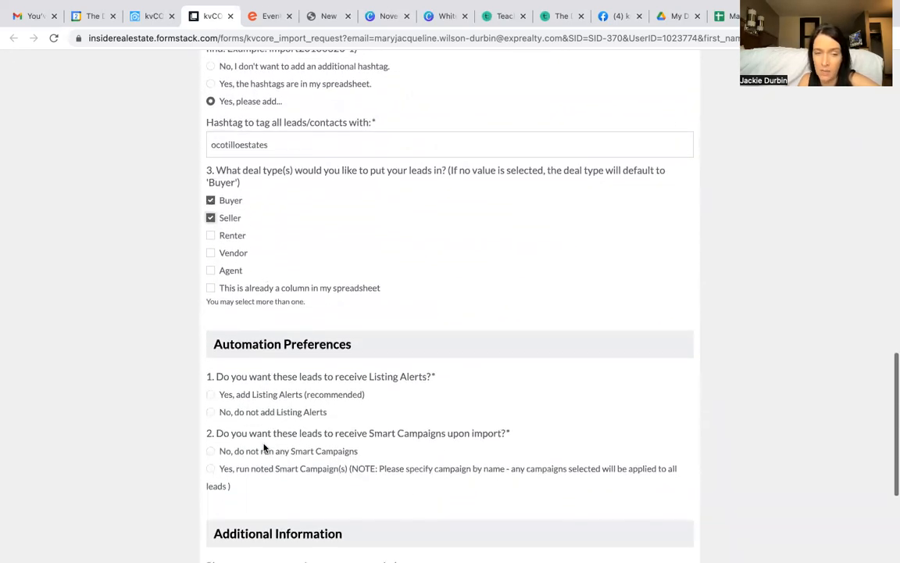
click(210, 412)
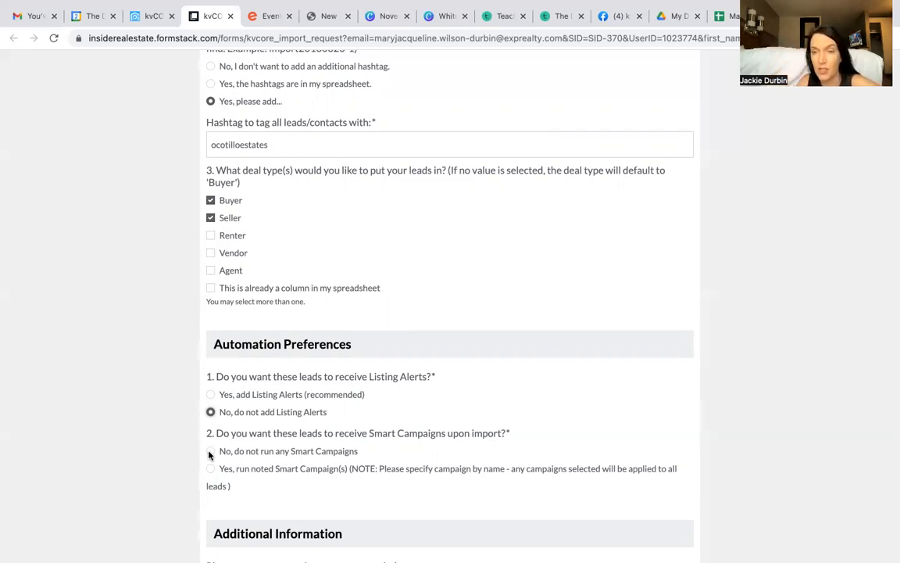
click(210, 452)
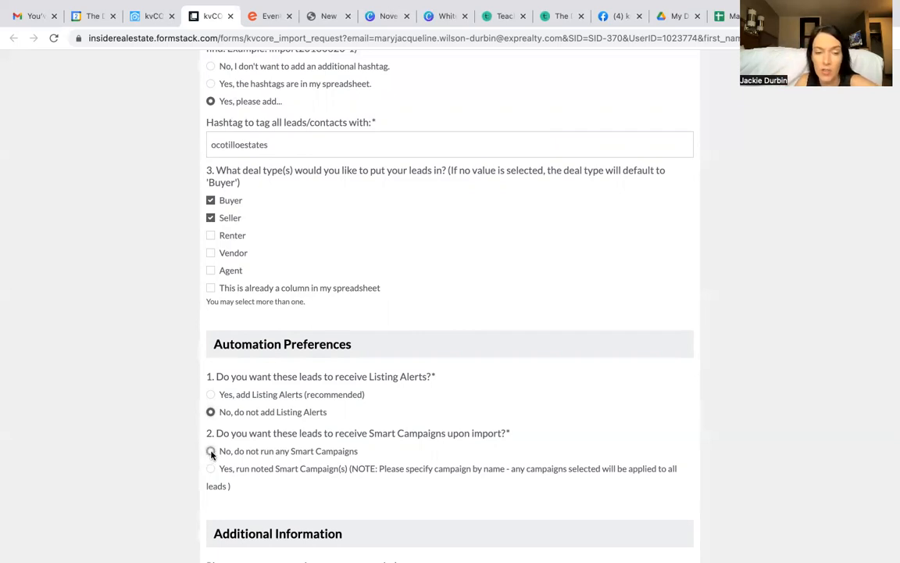
Try to submit the import request for processing, leaving the questions or comments field blank.
scroll(252, 481, down, 3)
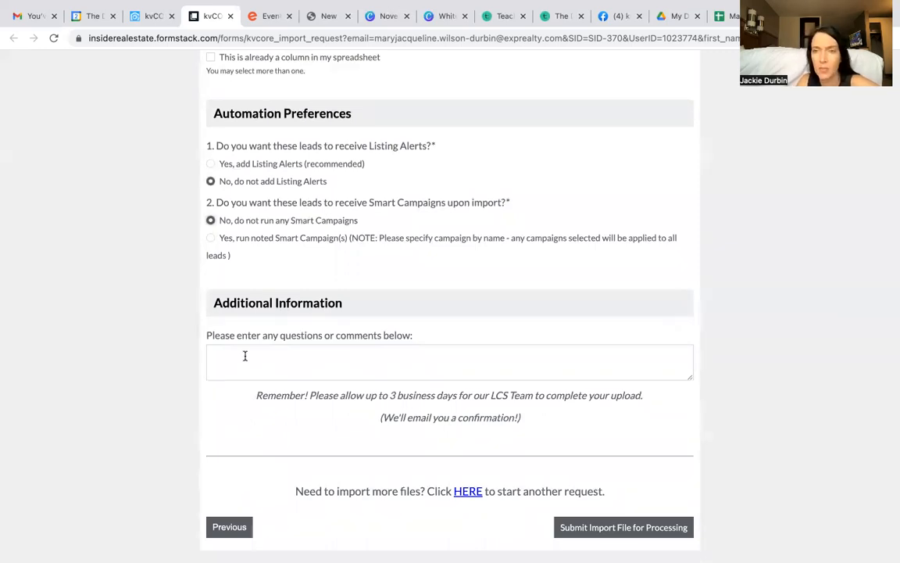
click(620, 529)
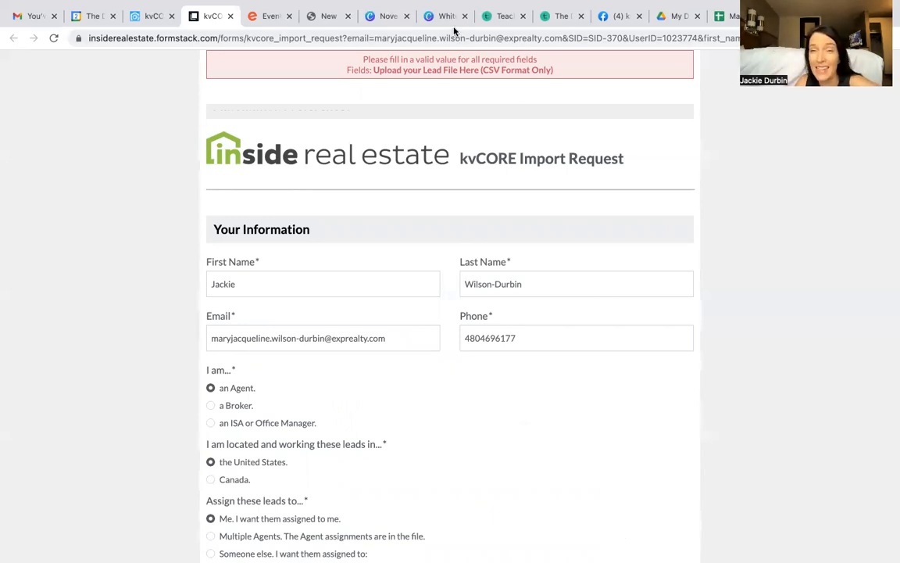
mouse_move(607, 29)
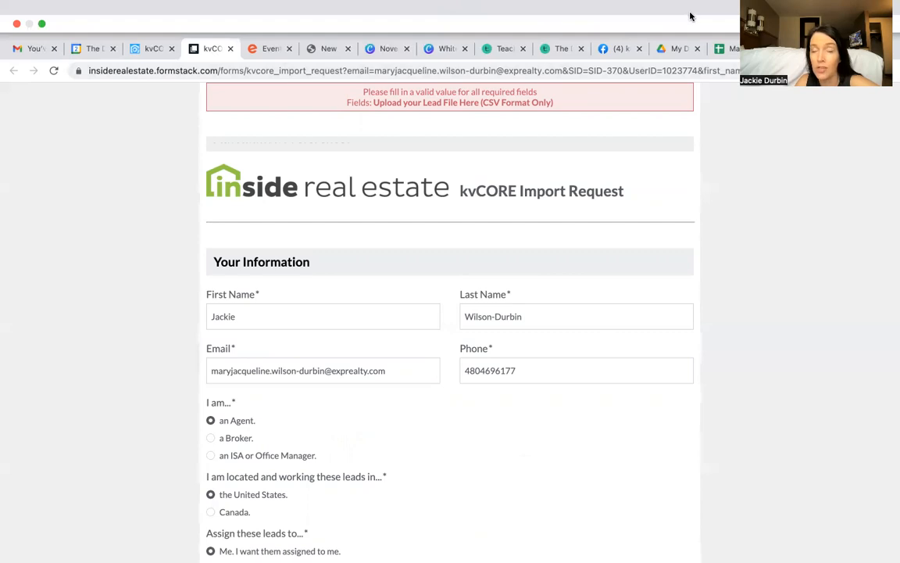